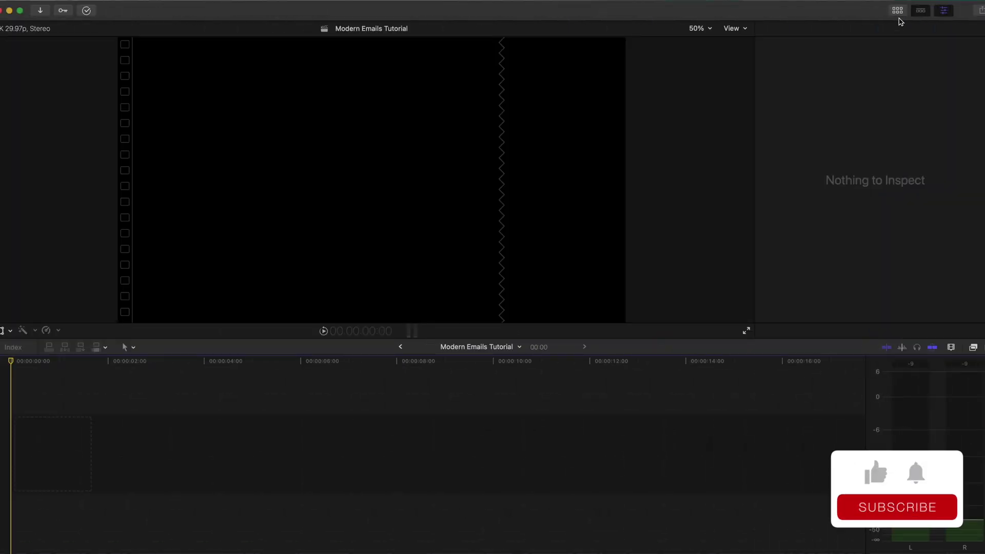
# Step: Open Titles and Generators and show the Full Access - Modern Emails generator category
pyautogui.click(897, 13)
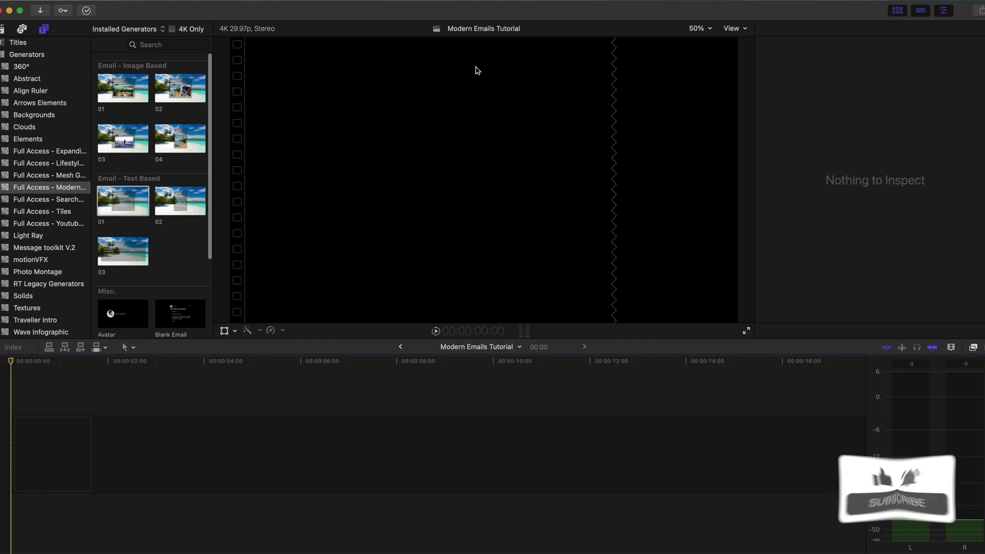
pyautogui.click(27, 54)
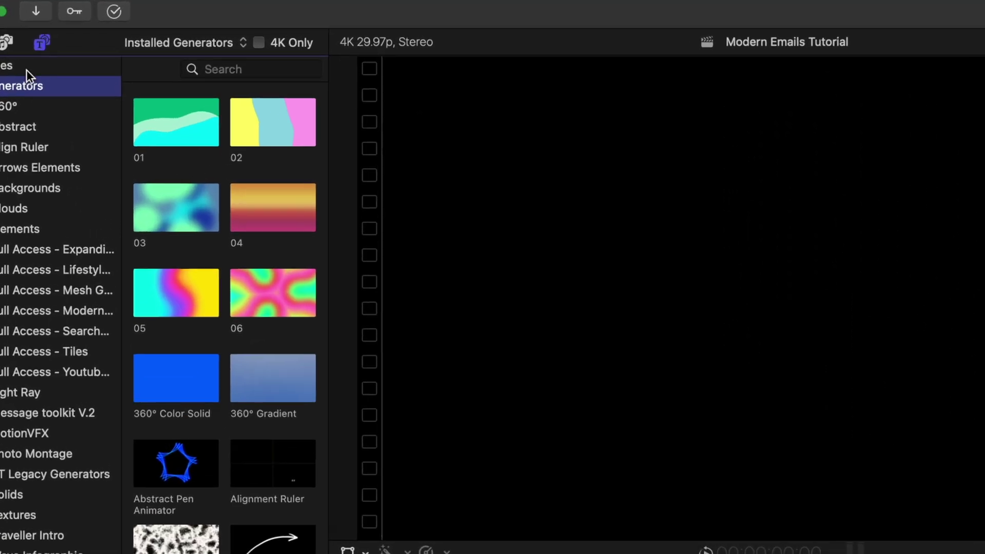
pyautogui.click(43, 29)
pyautogui.click(39, 44)
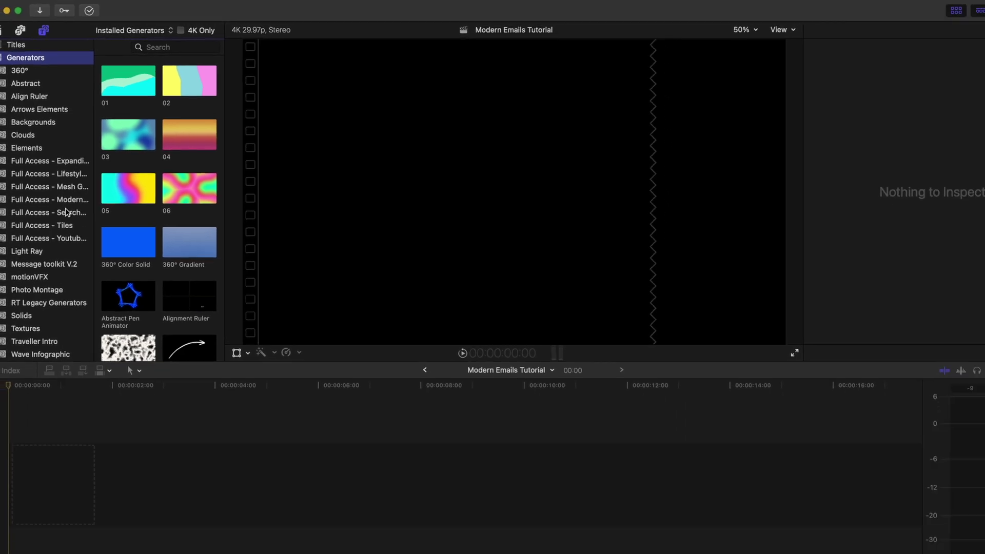
pyautogui.click(66, 201)
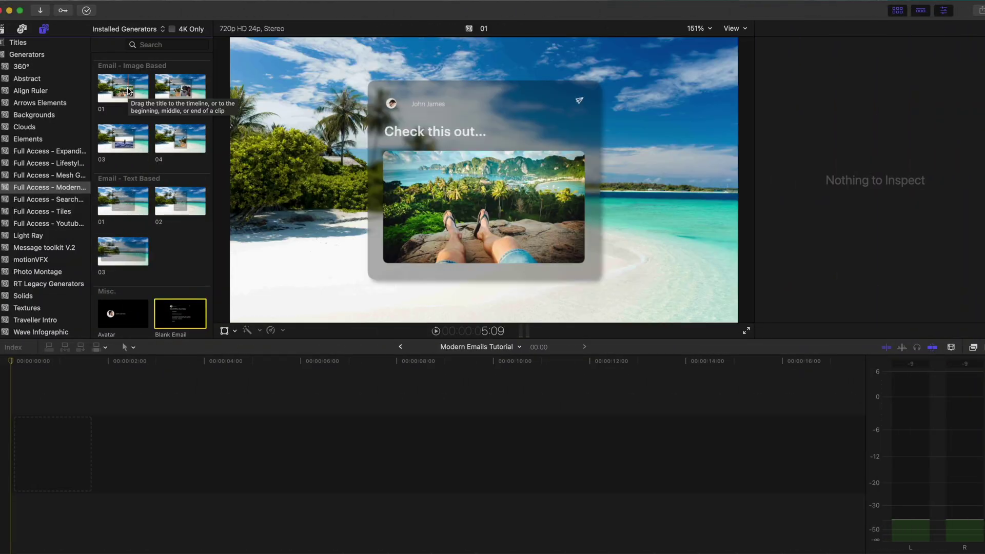
# Step: Append Email - Image Based template 01 to the timeline and position the email card in the viewer
pyautogui.click(129, 91)
pyautogui.press('e')
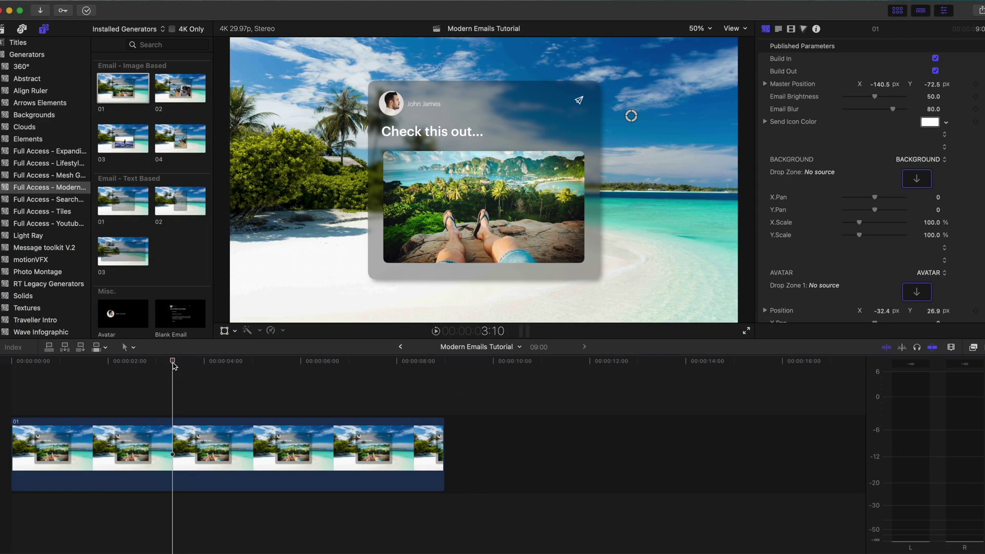
pyautogui.moveTo(631, 115)
pyautogui.mouseDown()
pyautogui.moveTo(589, 110)
pyautogui.moveTo(618, 143)
pyautogui.moveTo(618, 99)
pyautogui.moveTo(652, 105)
pyautogui.moveTo(622, 97)
pyautogui.moveTo(631, 116)
pyautogui.mouseUp()
pyautogui.click(179, 448)
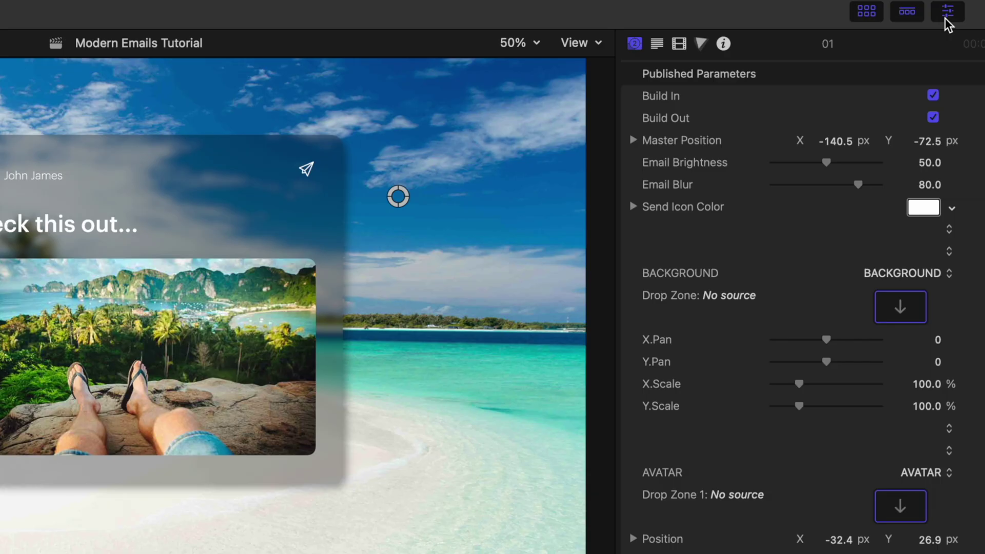
pyautogui.press('Tab')
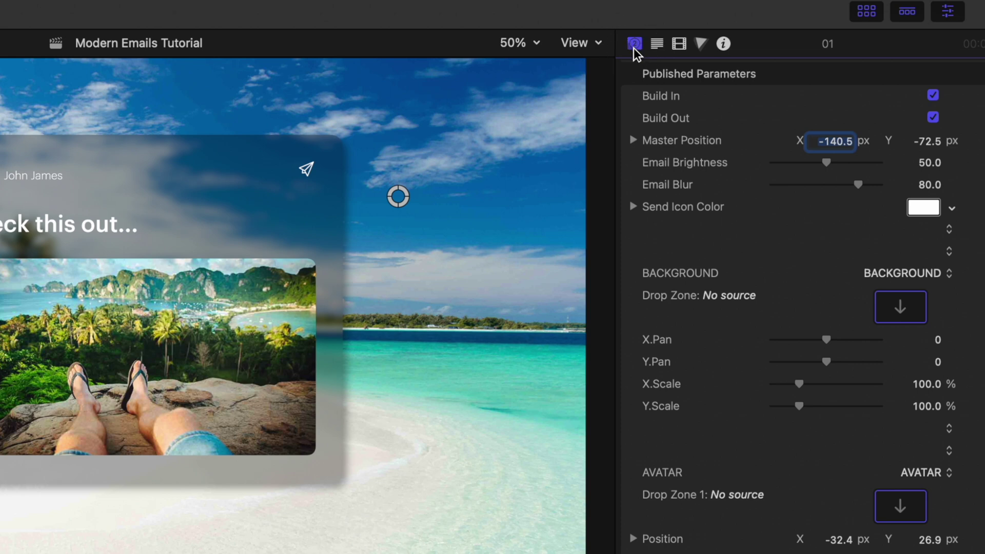
pyautogui.scroll(-5, 663, 168)
pyautogui.scroll(-20, 663, 168)
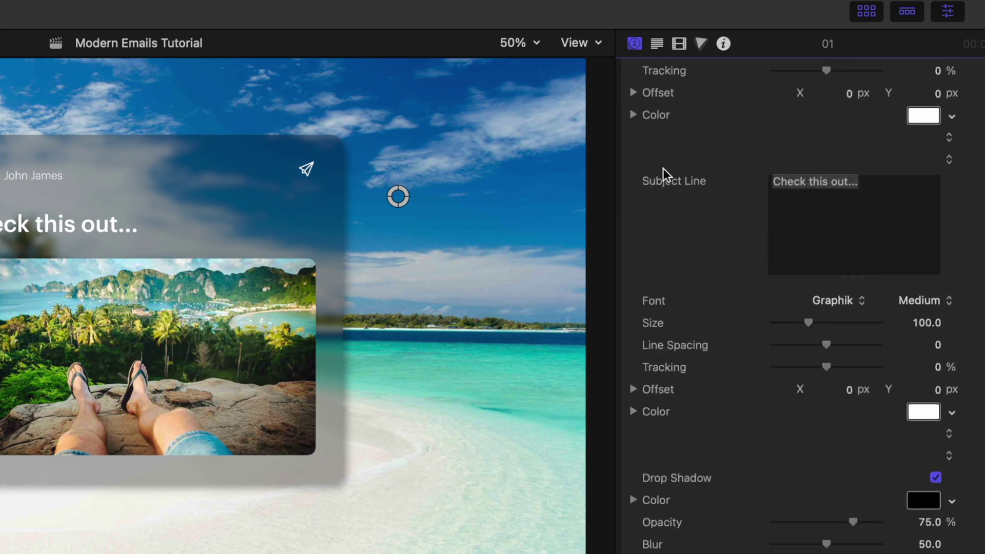
pyautogui.scroll(10, 663, 168)
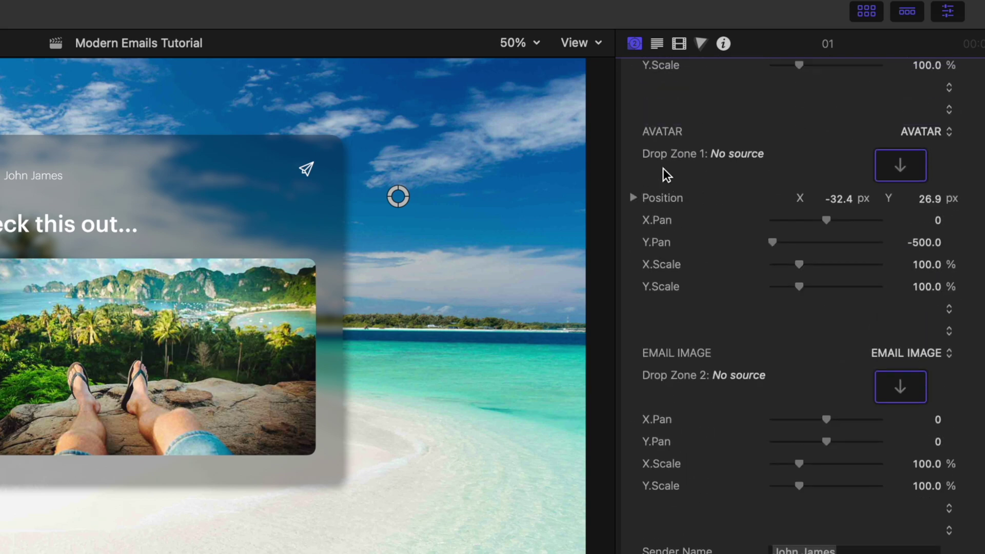
pyautogui.scroll(10, 663, 169)
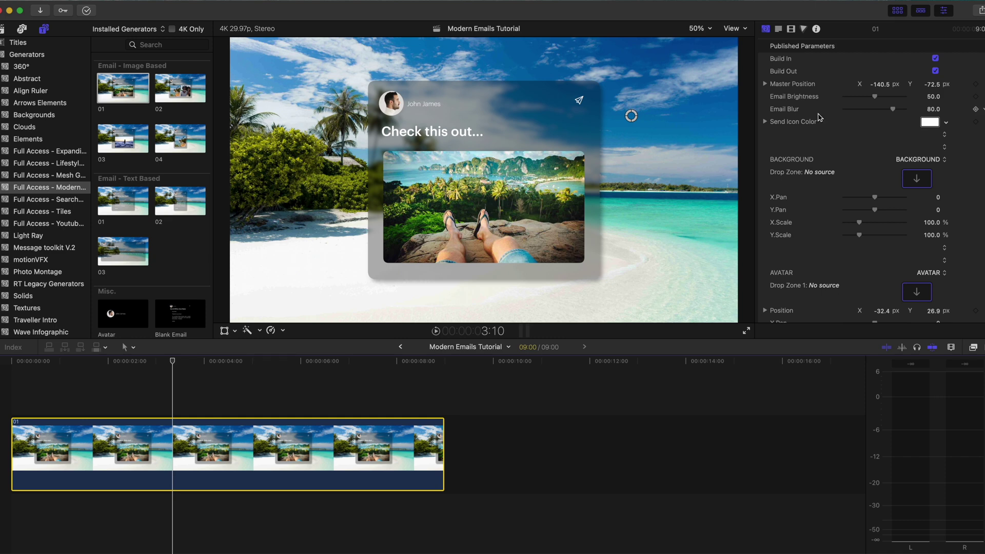
# Step: Set the Background drop zone to FPV mountain clip 541162 from the library
pyautogui.click(917, 179)
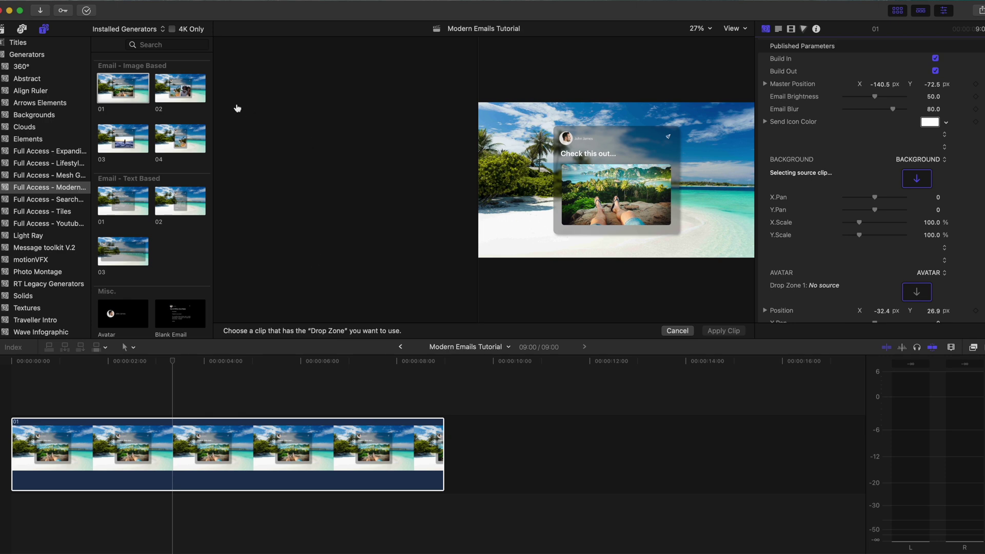
pyautogui.click(3, 31)
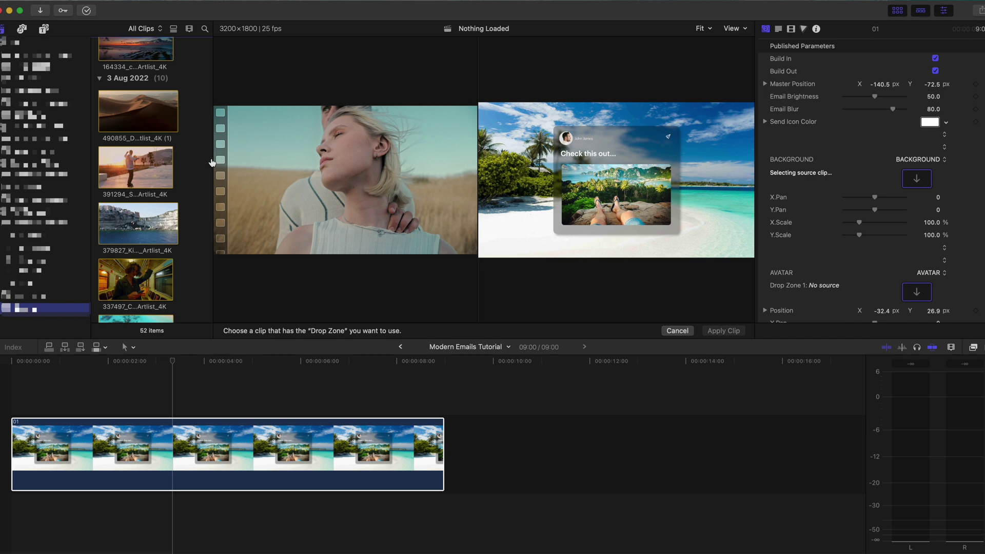
pyautogui.moveTo(212, 163); pyautogui.dragTo(281, 164)
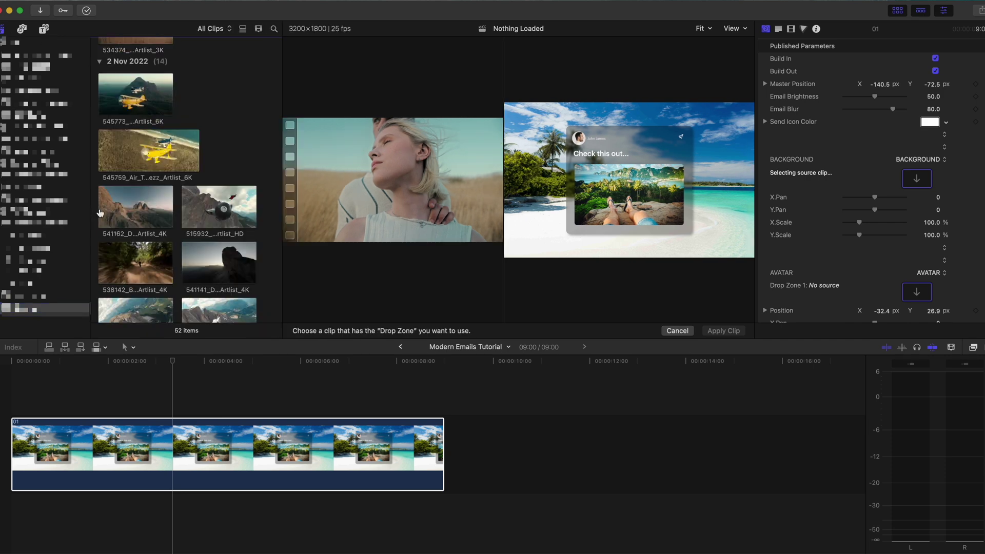
pyautogui.click(100, 214)
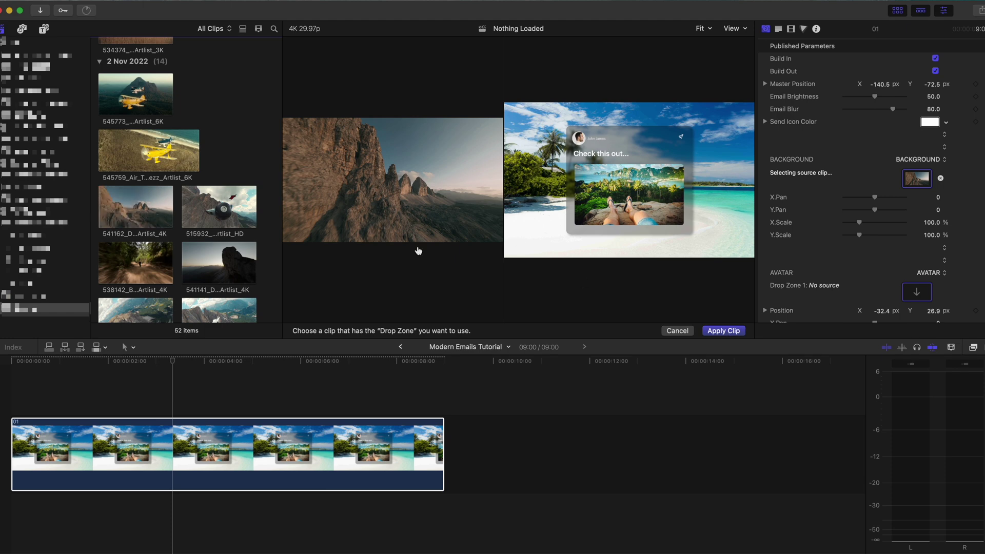
pyautogui.click(716, 331)
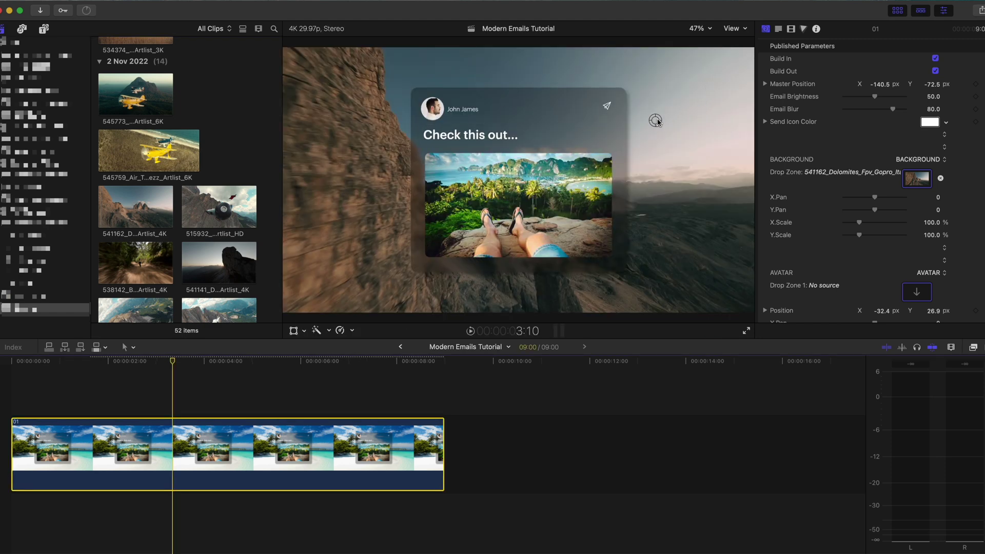
# Step: Set Email Brightness to 64.85 and Email Blur to 87.34, nudging the card's position
pyautogui.moveTo(656, 121); pyautogui.dragTo(647, 169)
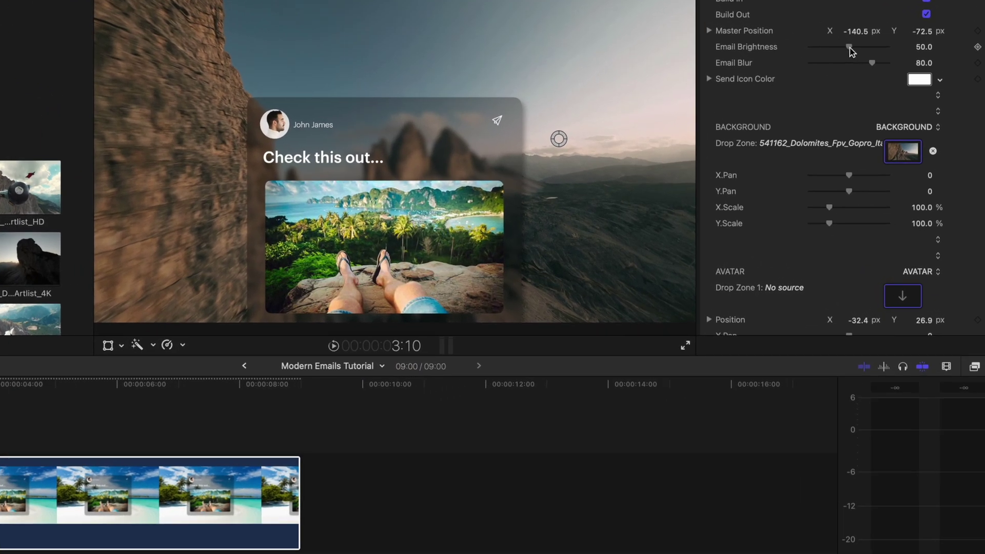
pyautogui.moveTo(850, 47); pyautogui.dragTo(874, 76)
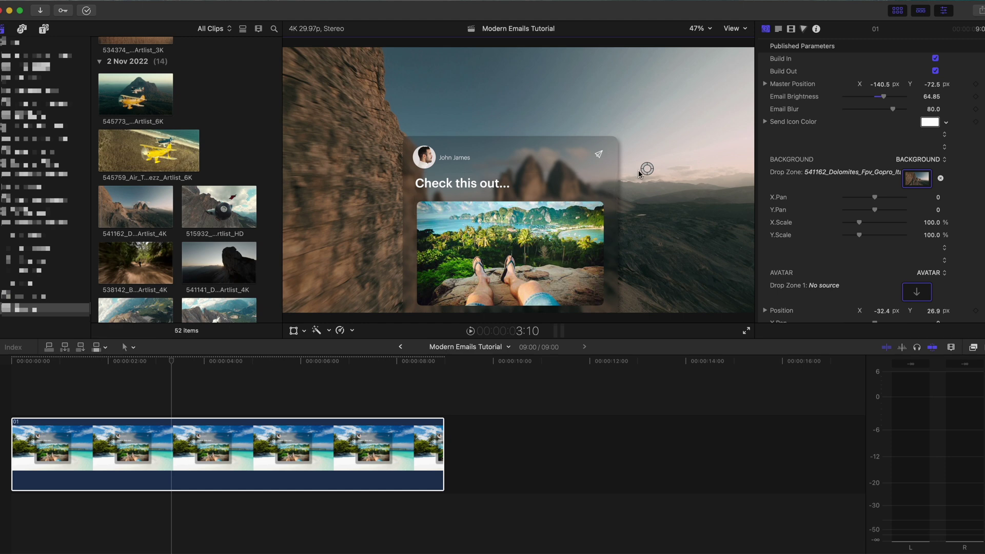
pyautogui.moveTo(647, 168); pyautogui.dragTo(648, 125)
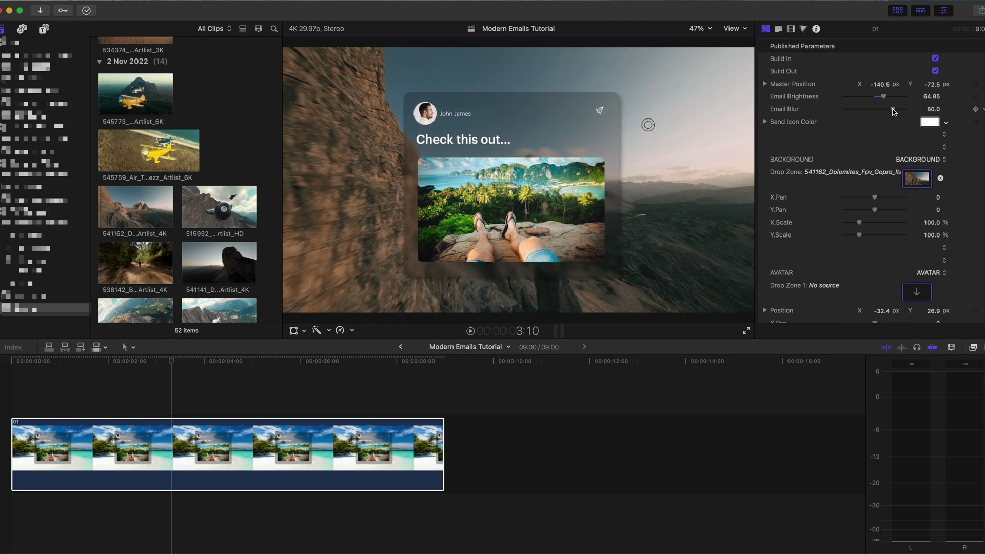
pyautogui.moveTo(893, 108)
pyautogui.mouseDown()
pyautogui.moveTo(825, 109)
pyautogui.moveTo(899, 112)
pyautogui.mouseUp()
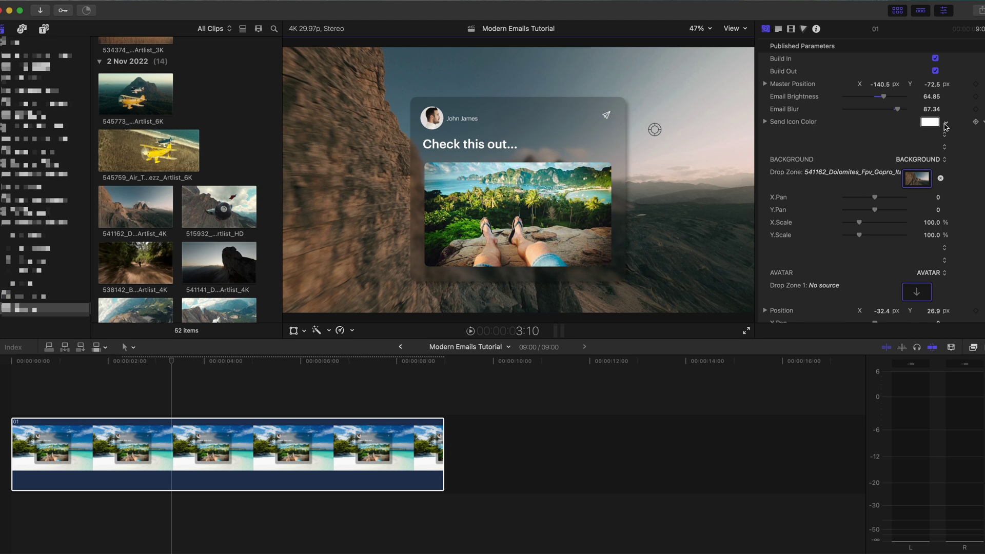
# Step: Try a light violet send-icon colour on the colour wheel, then scroll to the Avatar section
pyautogui.click(929, 123)
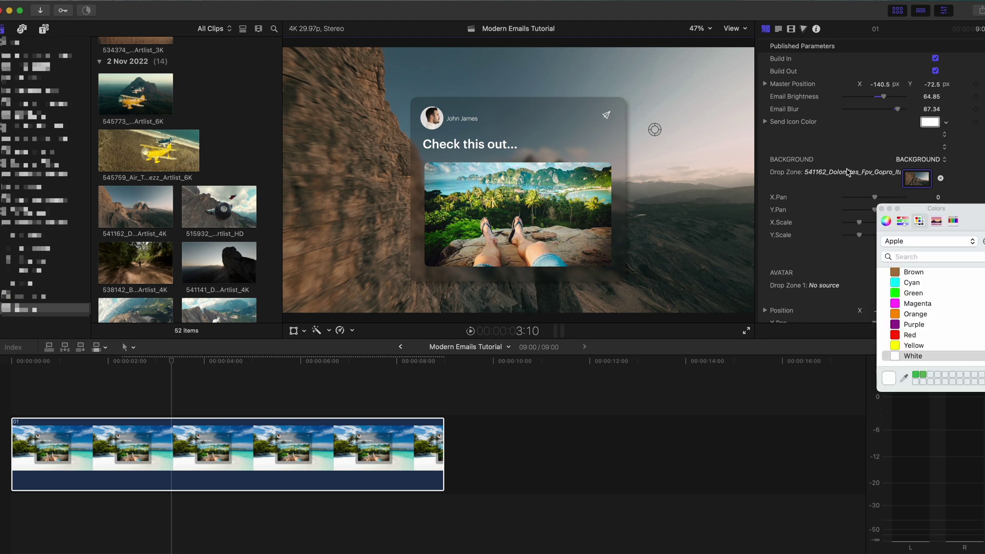
pyautogui.click(886, 221)
pyautogui.moveTo(944, 274); pyautogui.dragTo(928, 308)
pyautogui.click(881, 209)
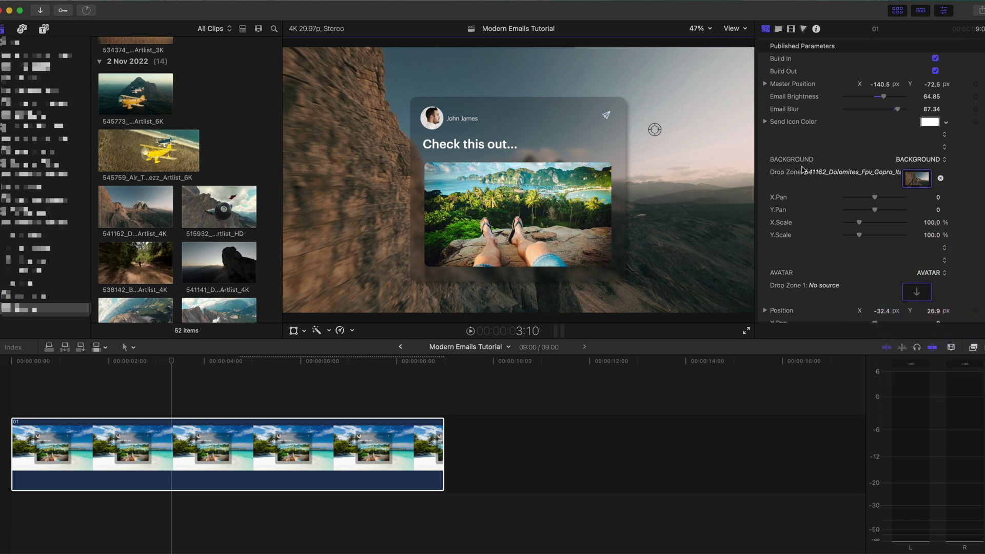
pyautogui.scroll(-5, 803, 169)
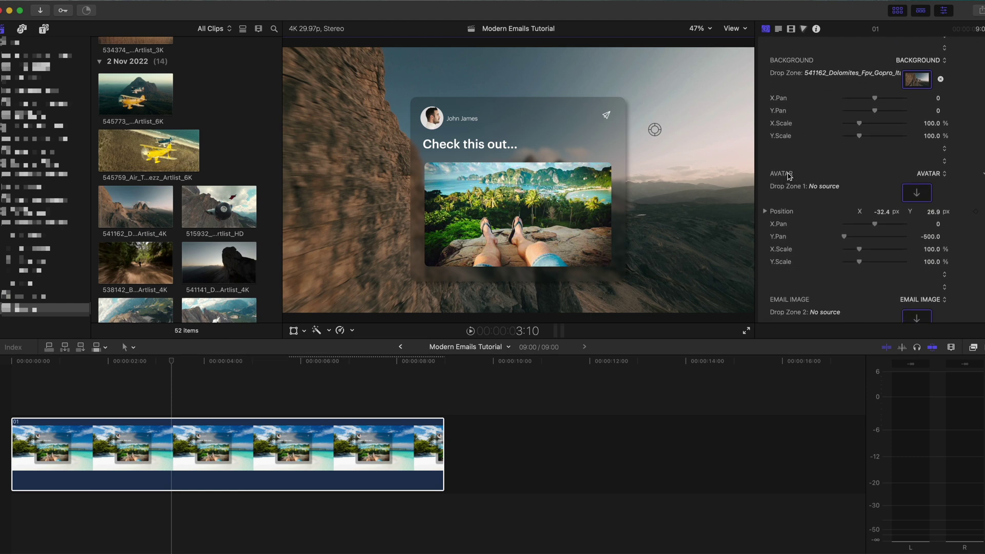
# Step: Set the Avatar drop zone to the 534375_Woman_Blond clip
pyautogui.click(916, 194)
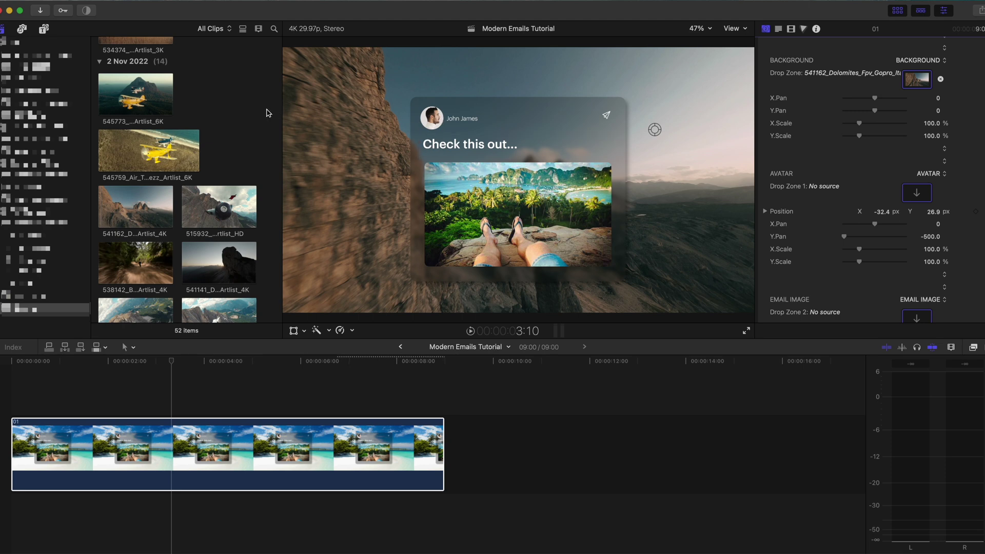
pyautogui.click(912, 195)
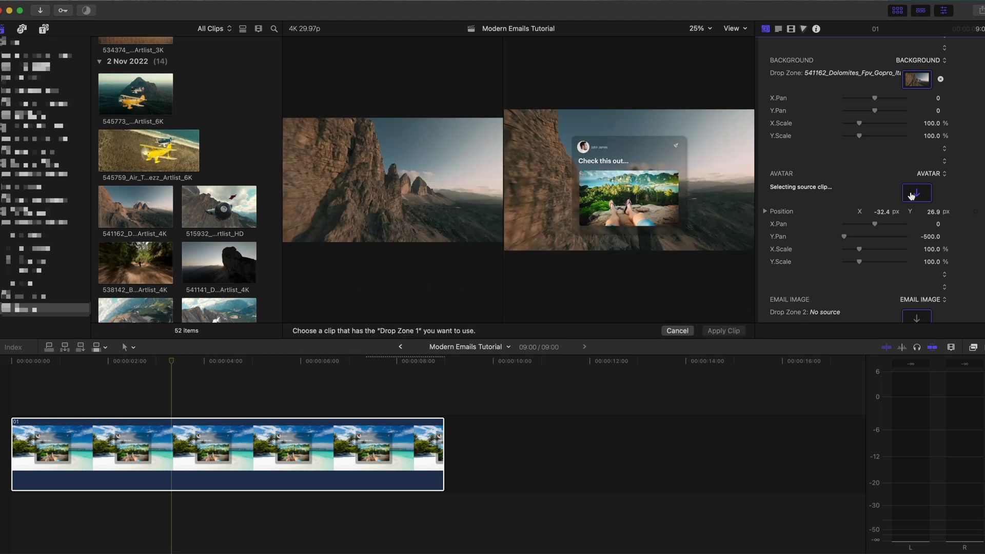
pyautogui.scroll(10, 273, 175)
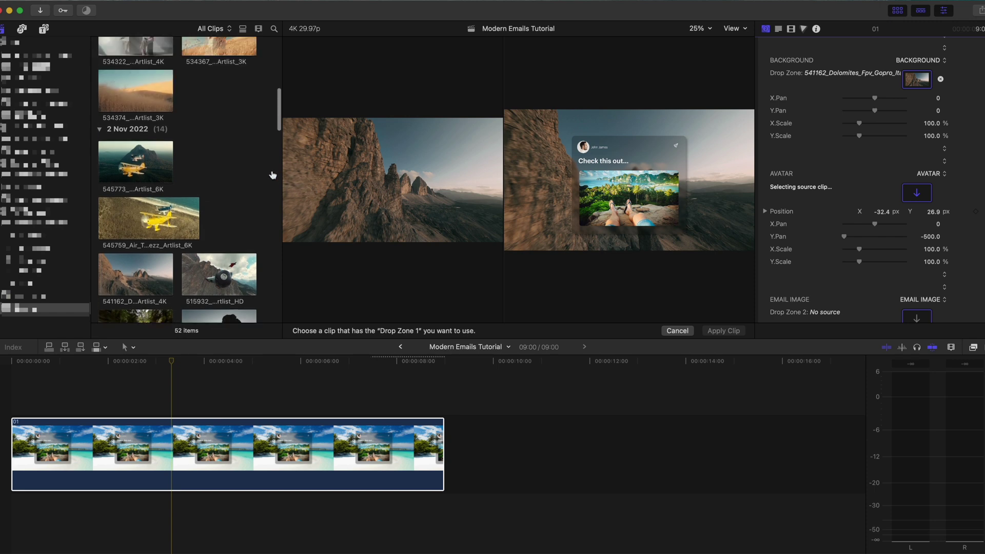
pyautogui.scroll(6, 273, 175)
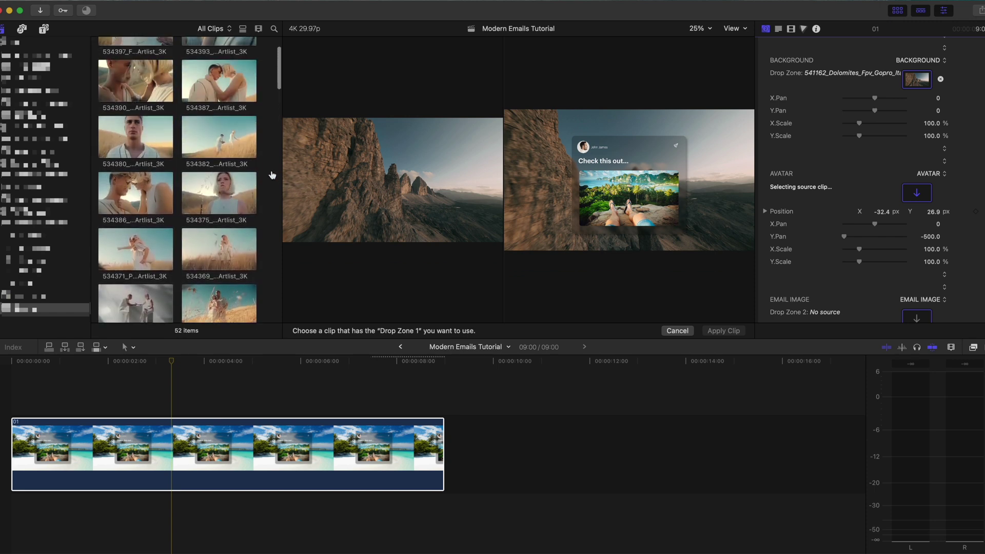
pyautogui.scroll(-5, 272, 175)
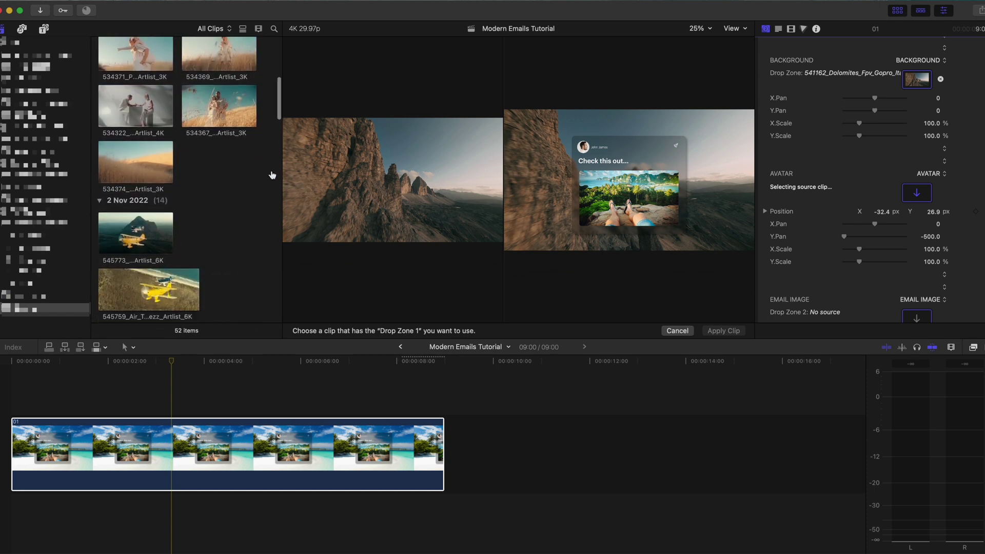
pyautogui.scroll(4, 273, 175)
pyautogui.press('Return')
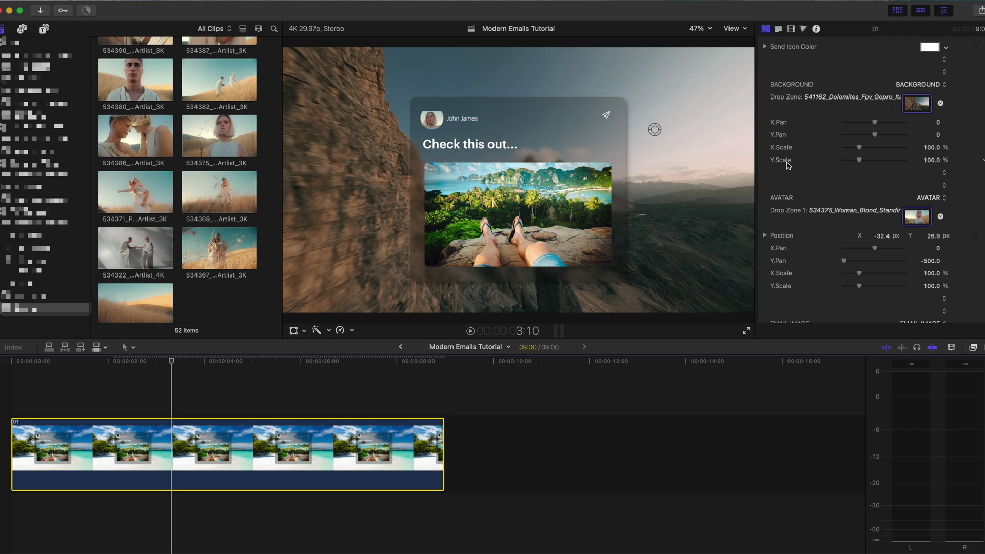
# Step: Scale the avatar to 125 on X and Y and pan it to X 135, Y -349
pyautogui.click(846, 264)
pyautogui.moveTo(846, 264); pyautogui.dragTo(876, 242)
pyautogui.scroll(-1, 836, 263)
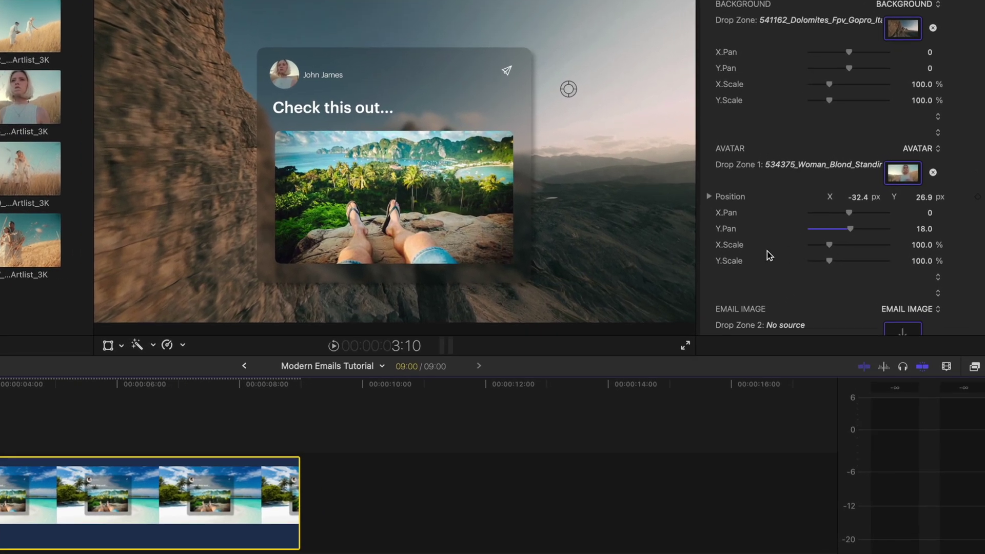
pyautogui.click(920, 245)
pyautogui.write('125')
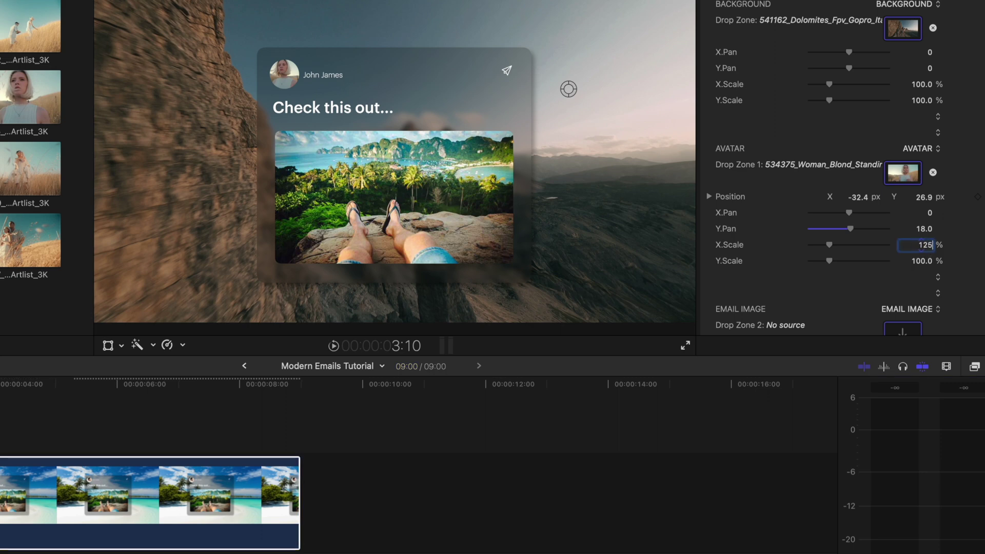
pyautogui.press('Return')
pyautogui.click(923, 262)
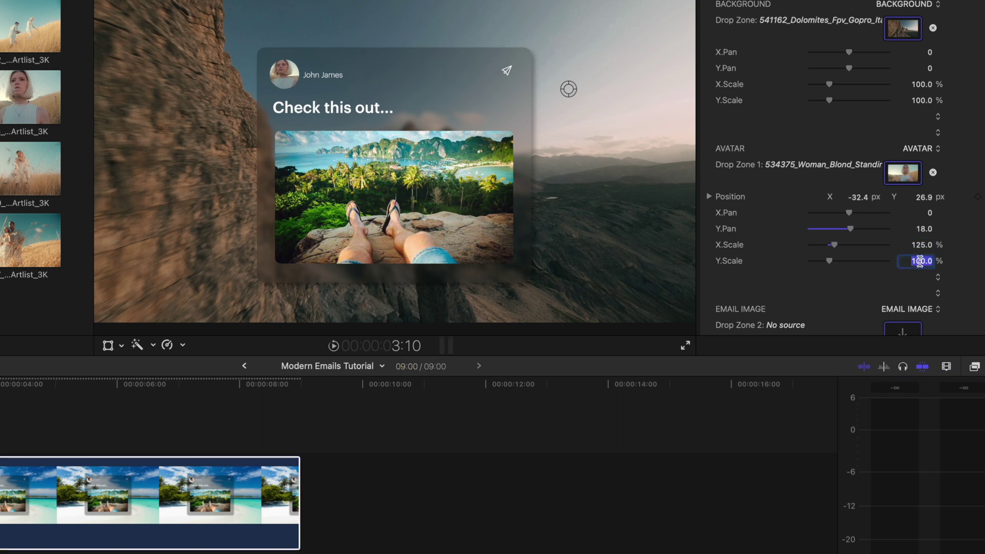
pyautogui.write('125')
pyautogui.press('Return')
pyautogui.moveTo(850, 229); pyautogui.dragTo(796, 224)
pyautogui.scroll(-3, 775, 227)
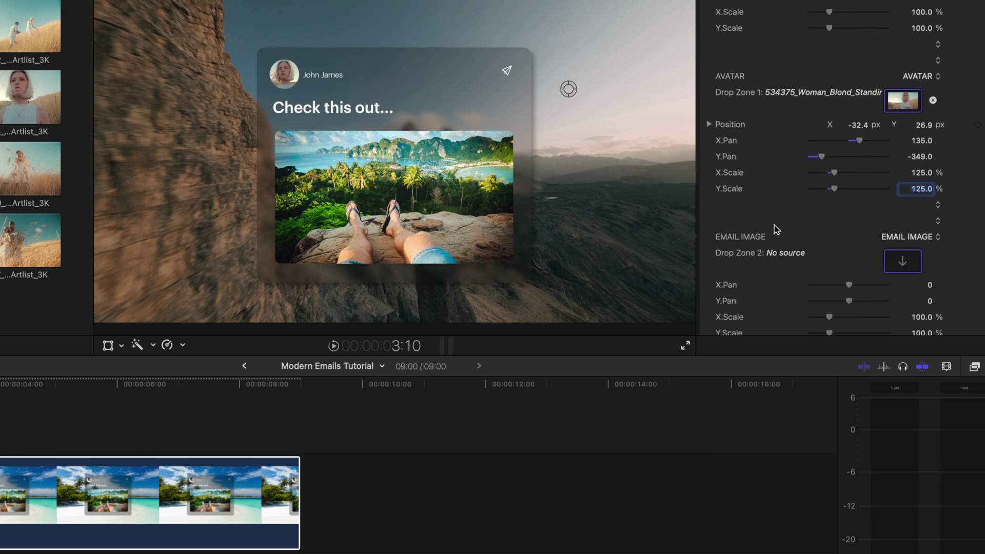
pyautogui.scroll(-2, 774, 225)
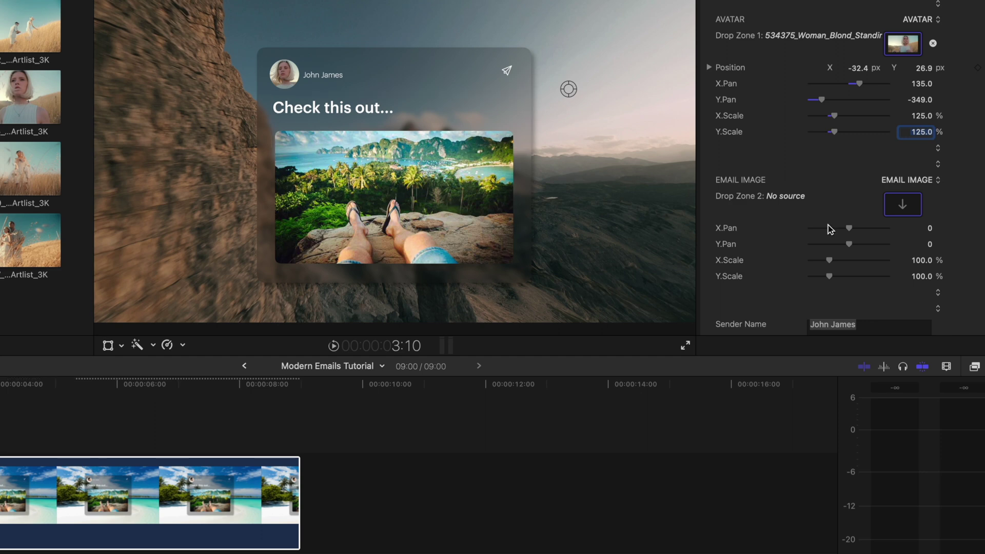
# Step: Set the Email Image drop zone to skydiving clip 483504
pyautogui.click(904, 205)
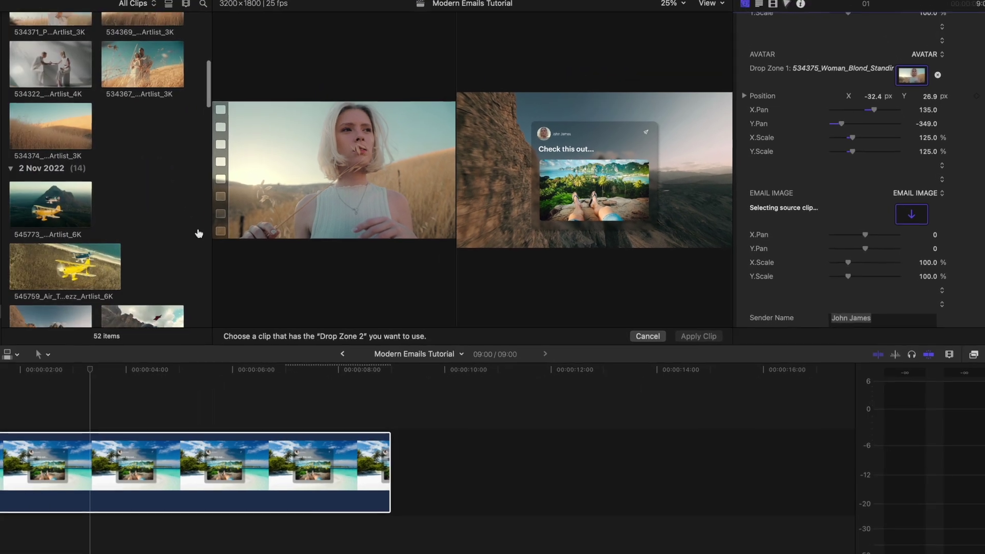
pyautogui.scroll(-5, 199, 233)
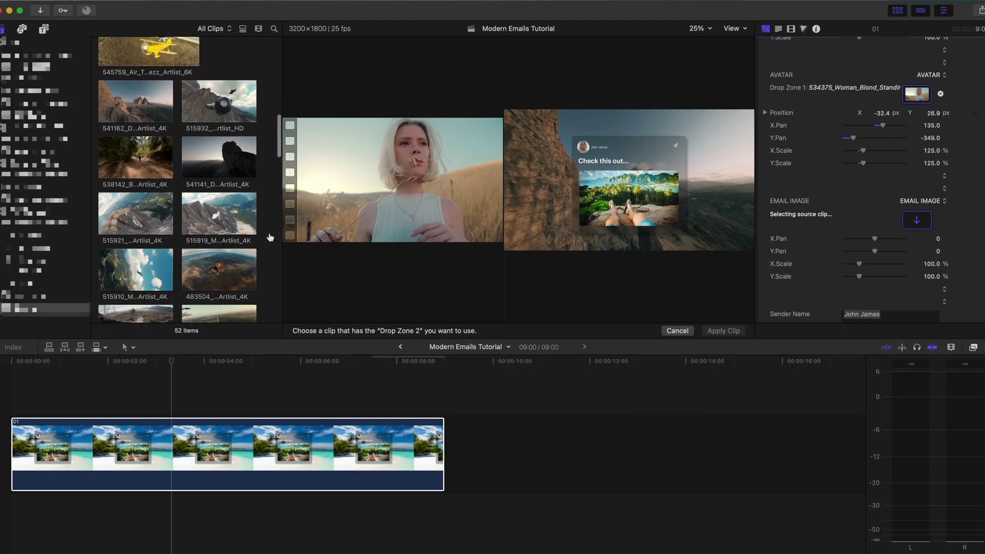
pyautogui.scroll(-2, 271, 238)
pyautogui.click(185, 228)
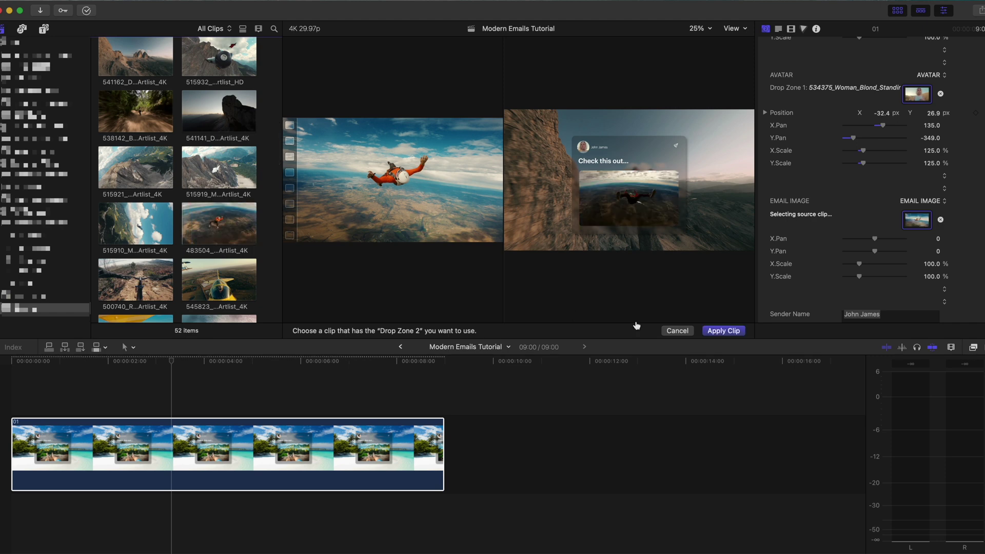
pyautogui.click(712, 332)
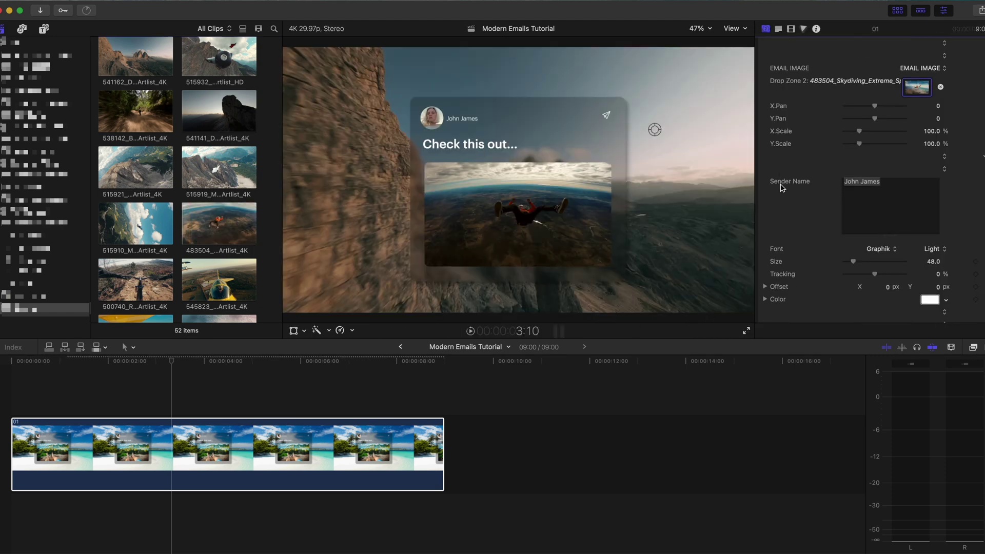
# Step: Replace the sender name field with the sender's full name
pyautogui.click(877, 181)
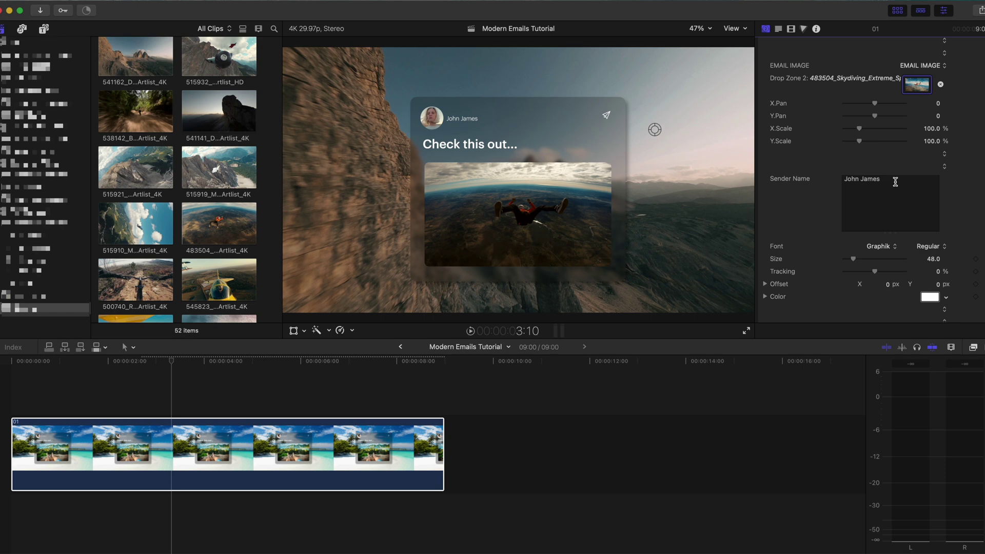
pyautogui.moveTo(895, 181); pyautogui.dragTo(814, 181)
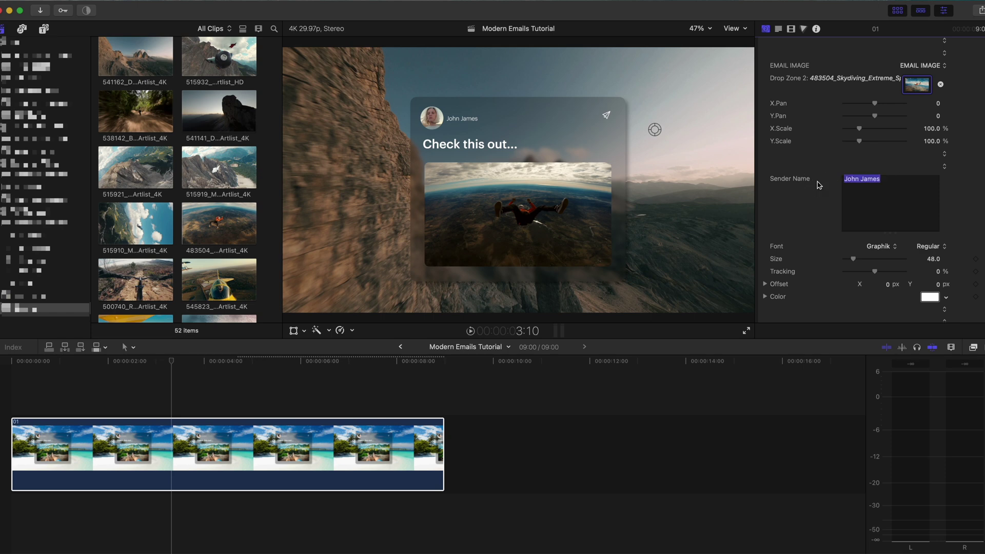
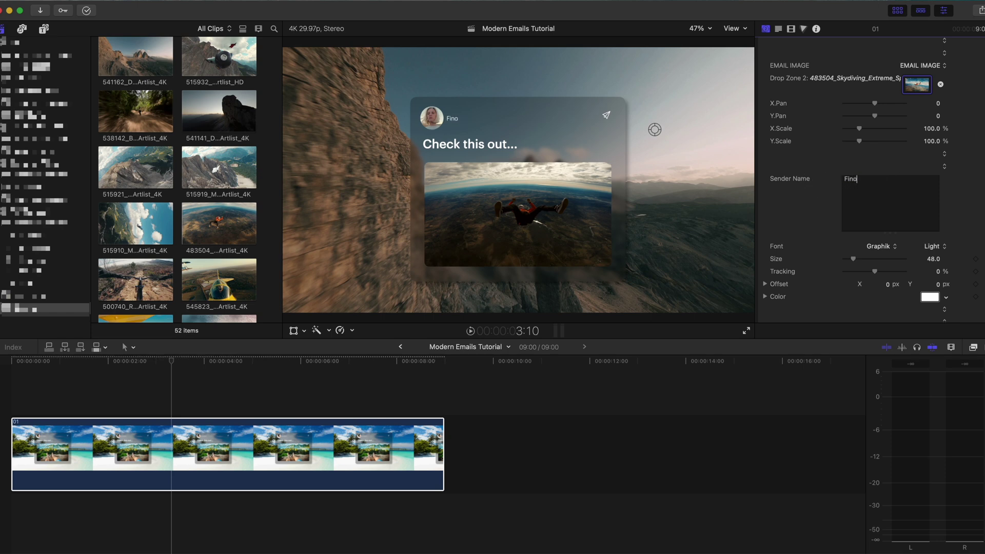
pyautogui.scroll(-2, 814, 187)
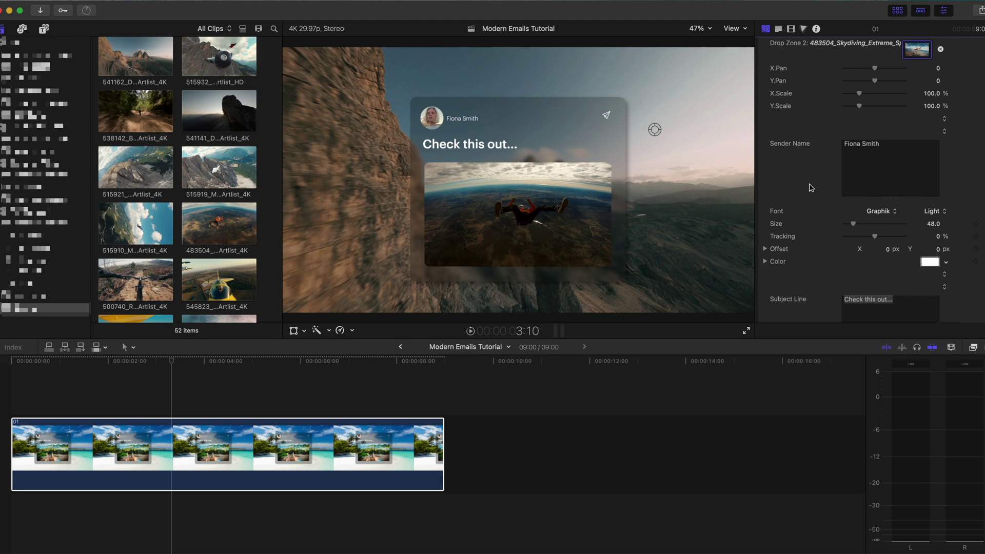
pyautogui.click(854, 227)
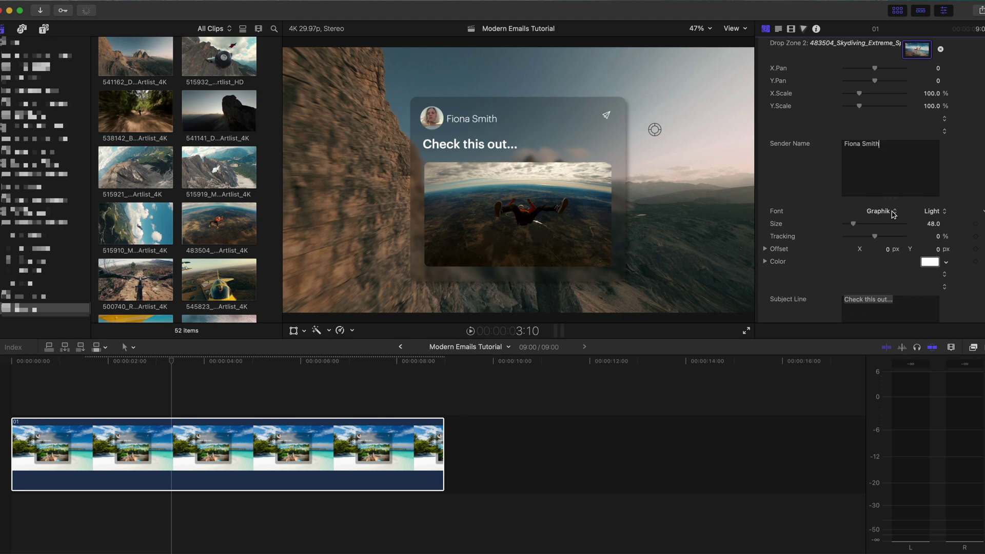
pyautogui.click(853, 224)
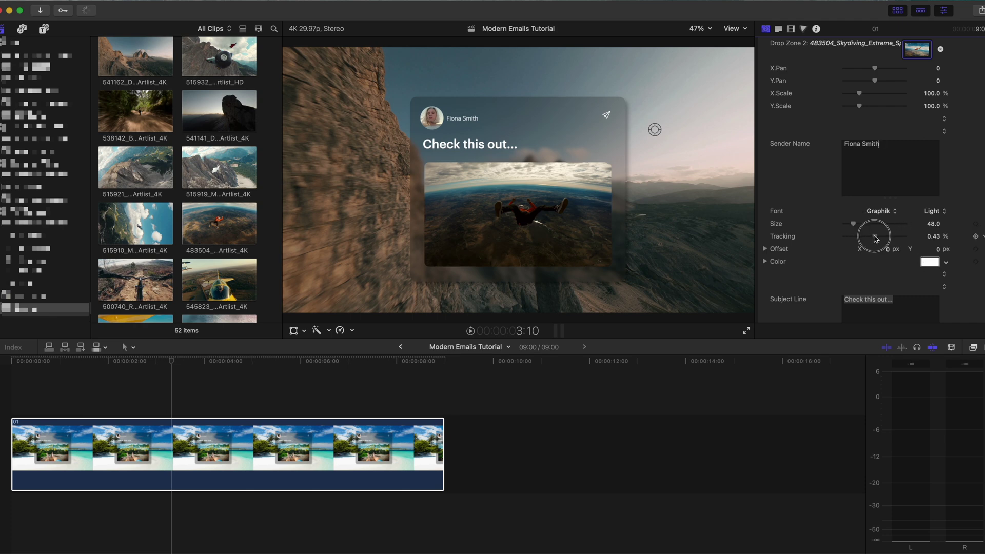
pyautogui.scroll(-1, 817, 230)
pyautogui.scroll(-5, 809, 228)
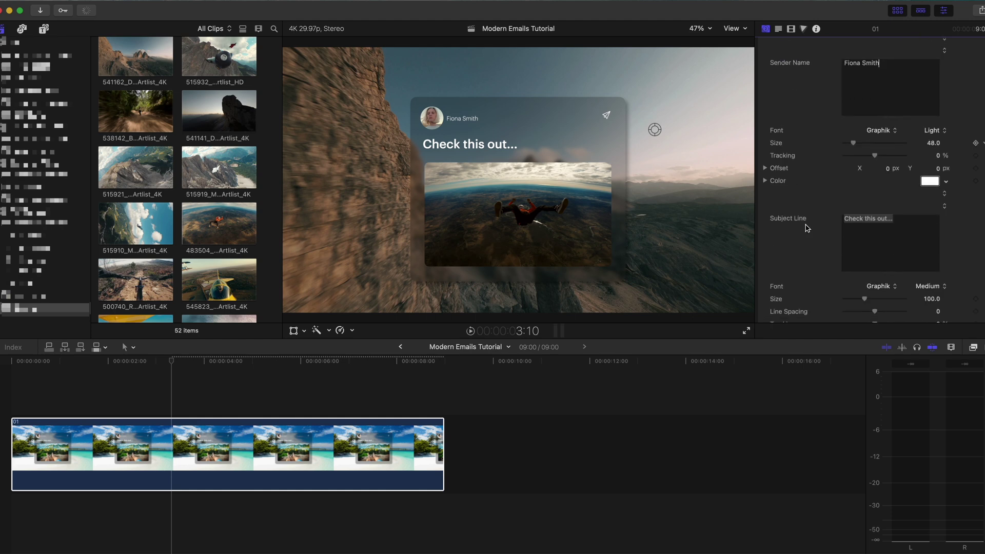
# Step: Change the subject line to 'My first skydive...' and toggle its Drop Shadow off and on
pyautogui.click(878, 221)
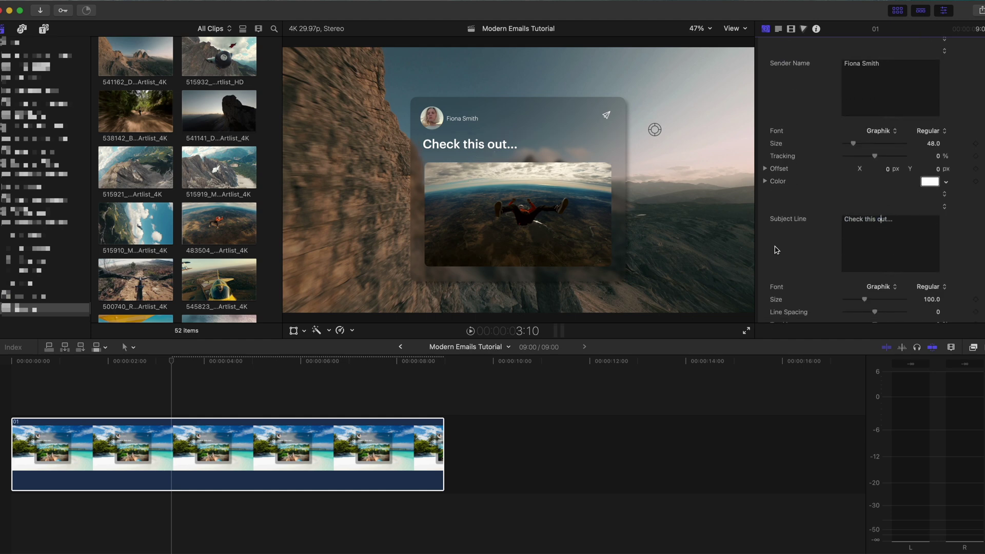
pyautogui.moveTo(909, 221); pyautogui.dragTo(832, 222)
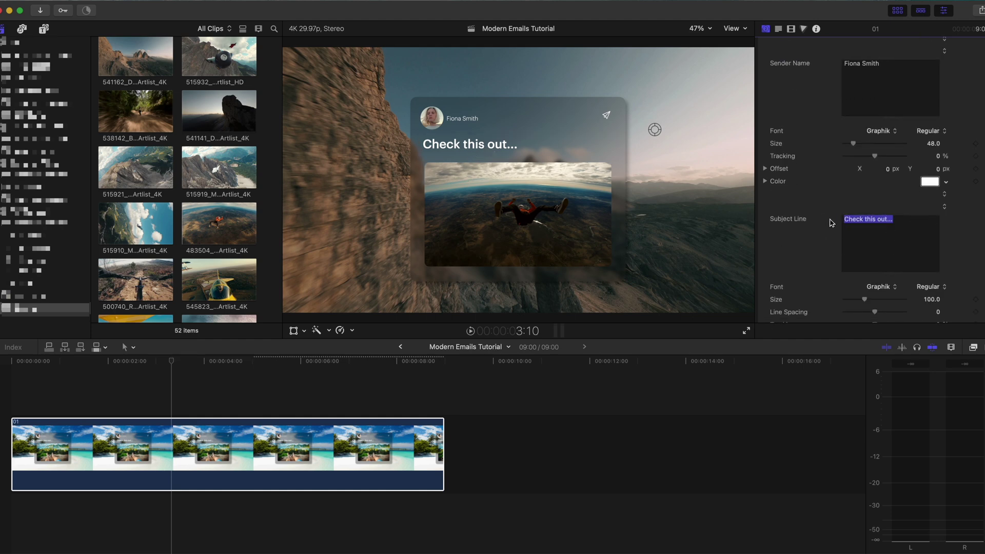
pyautogui.write('My fri')
pyautogui.write('s')
pyautogui.press('BackSpace')
pyautogui.press('BackSpace')
pyautogui.press('BackSpace')
pyautogui.write('irst skydive...')
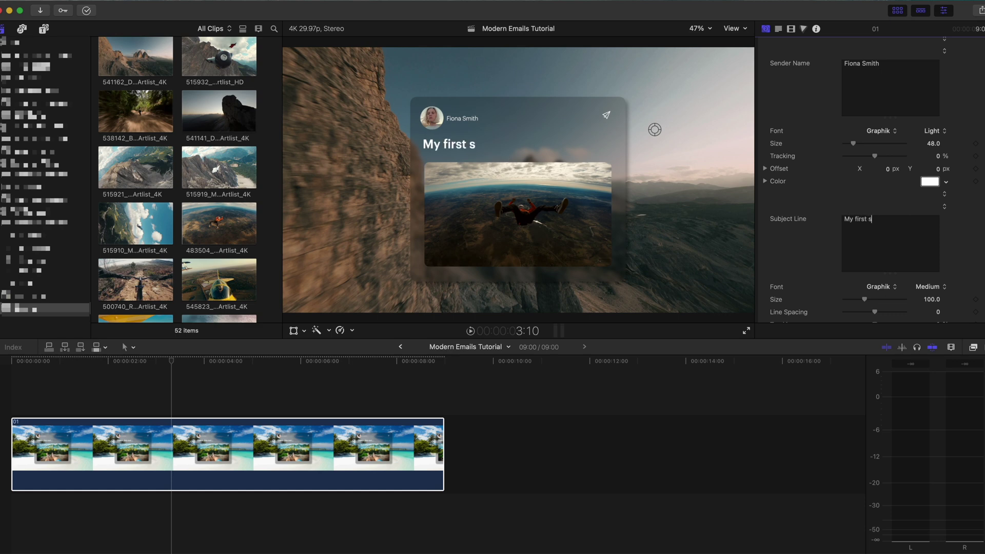
pyautogui.scroll(-5, 804, 243)
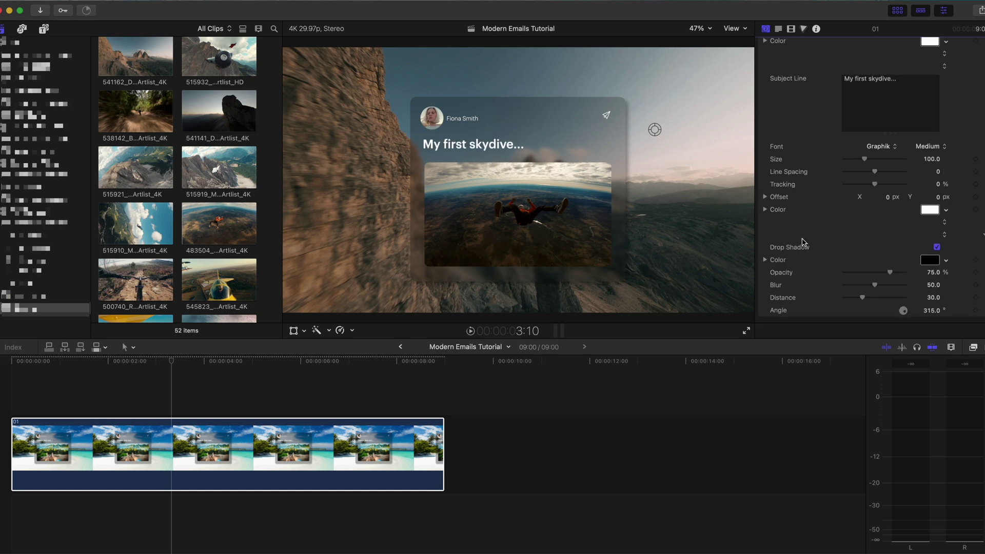
pyautogui.click(938, 247)
pyautogui.click(938, 248)
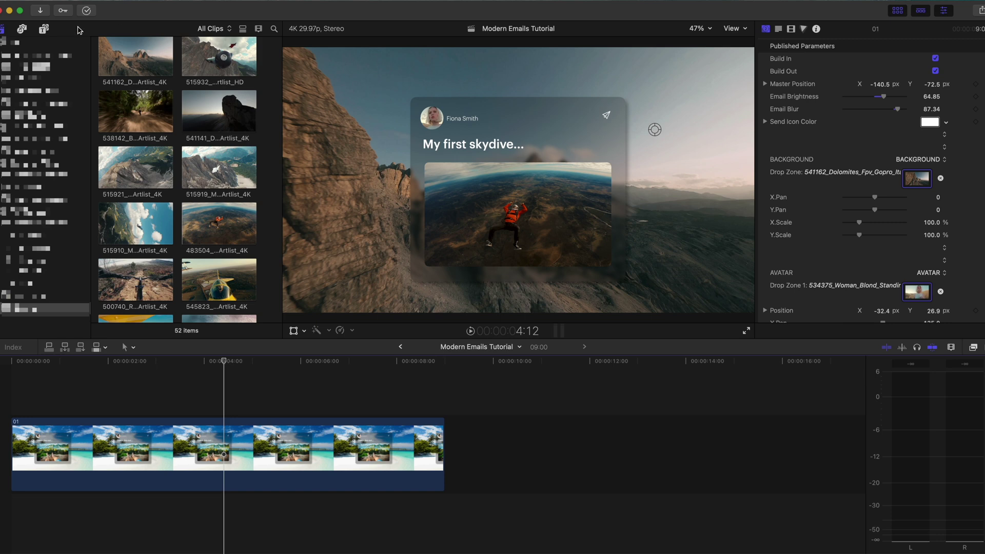
# Step: Return to Titles and Generators and select the Full Access - Modern Emails category
pyautogui.click(46, 29)
pyautogui.click(49, 187)
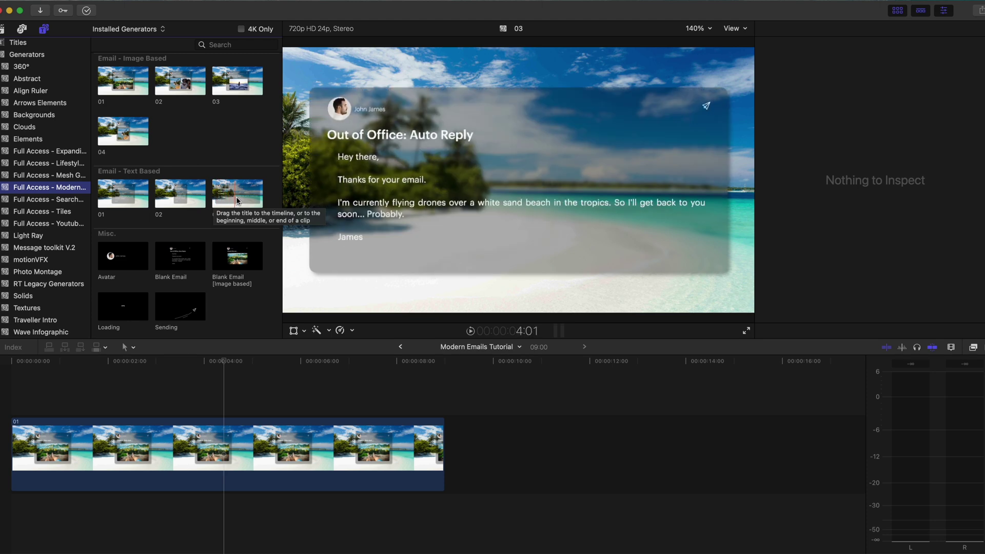
# Step: Place the Email - Text Based 01 template after the skydive clip and park the playhead on it
pyautogui.click(117, 200)
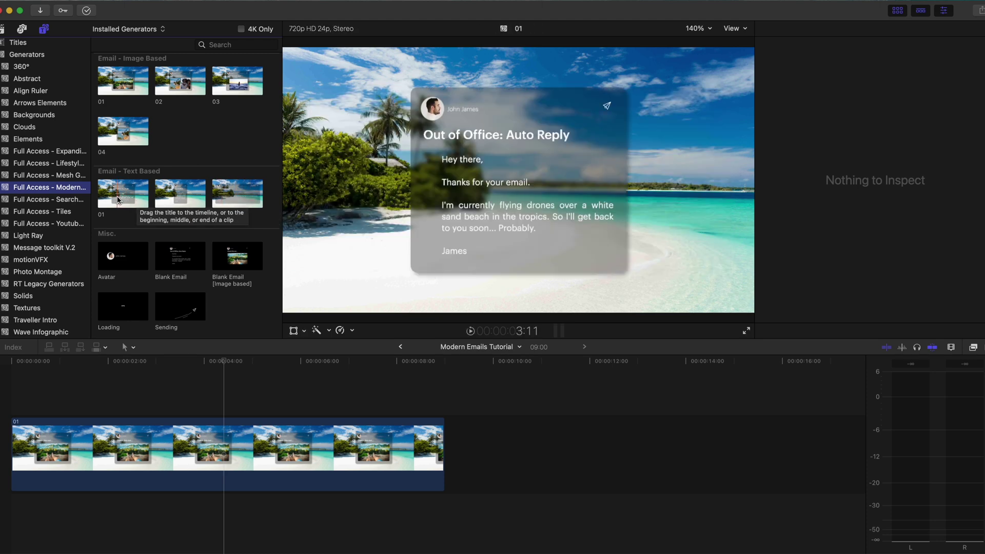
pyautogui.moveTo(118, 199); pyautogui.dragTo(445, 412)
pyautogui.click(640, 447)
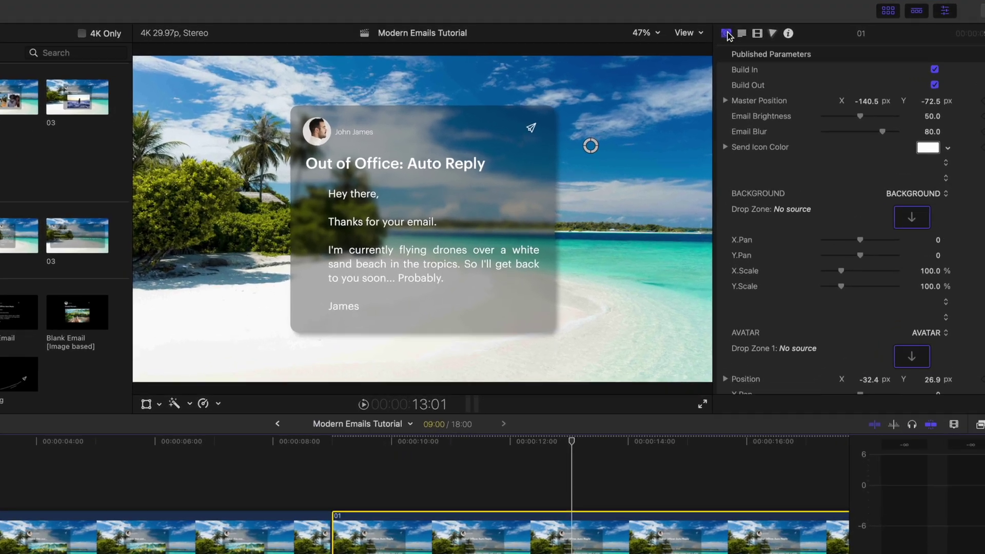
# Step: Apply the sunset clip 164334 as the out-of-office email's background
pyautogui.click(767, 29)
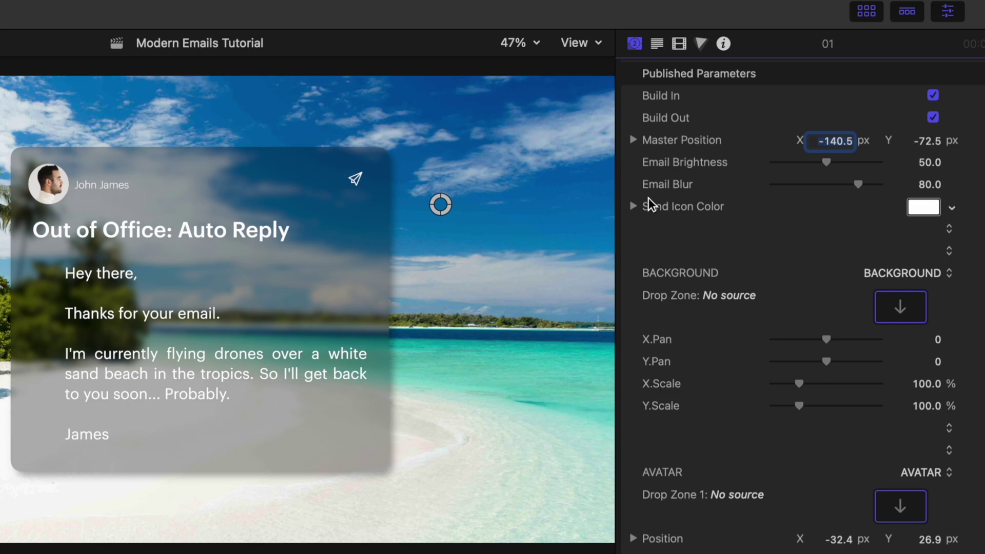
pyautogui.click(898, 307)
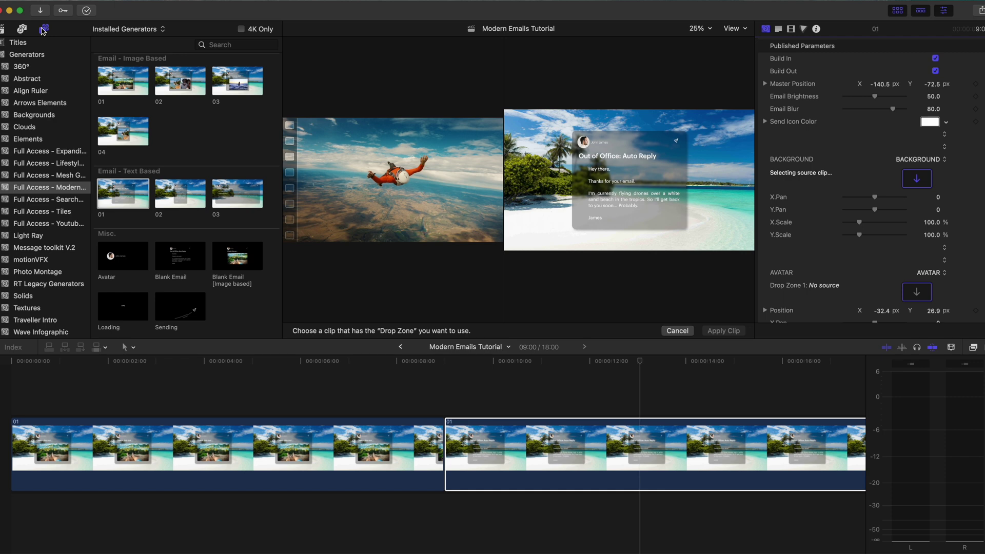
pyautogui.click(3, 30)
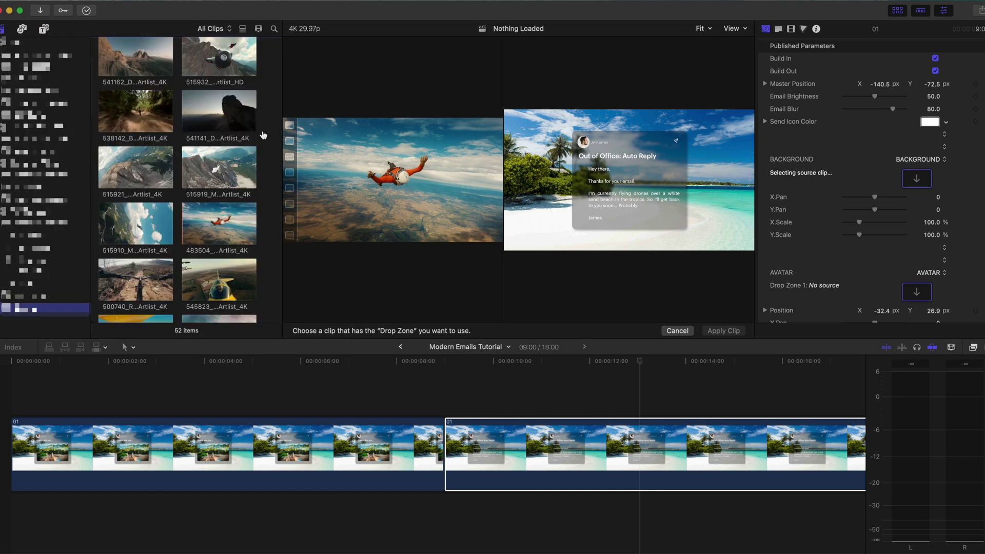
pyautogui.scroll(-8, 265, 137)
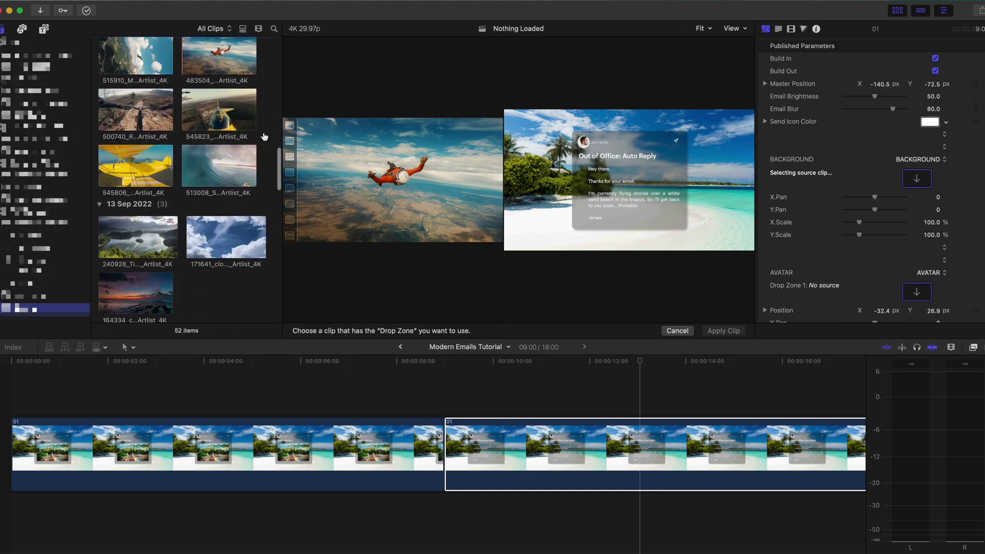
pyautogui.scroll(-4, 264, 137)
pyautogui.click(135, 150)
pyautogui.click(723, 330)
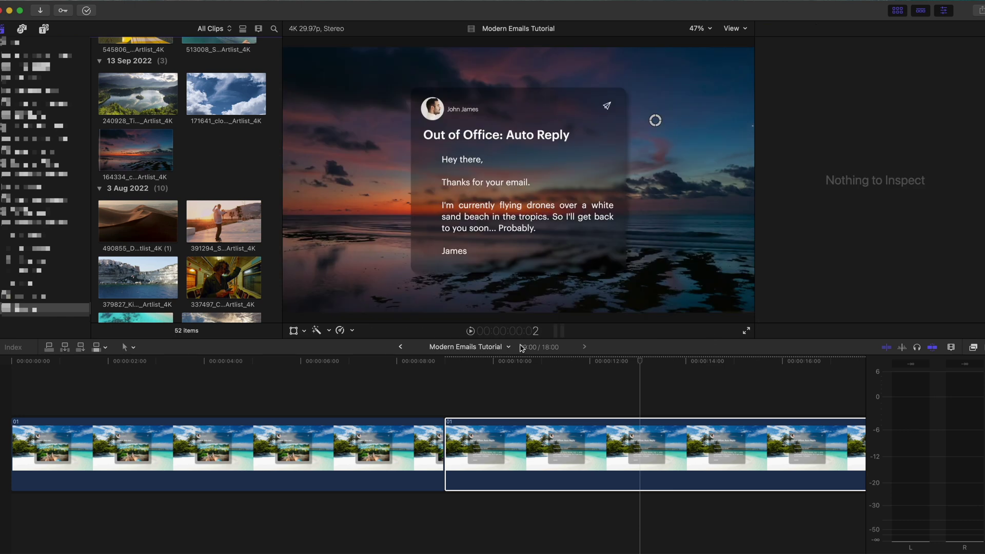
# Step: Reselect the new email clip and begin choosing its avatar image
pyautogui.click(626, 447)
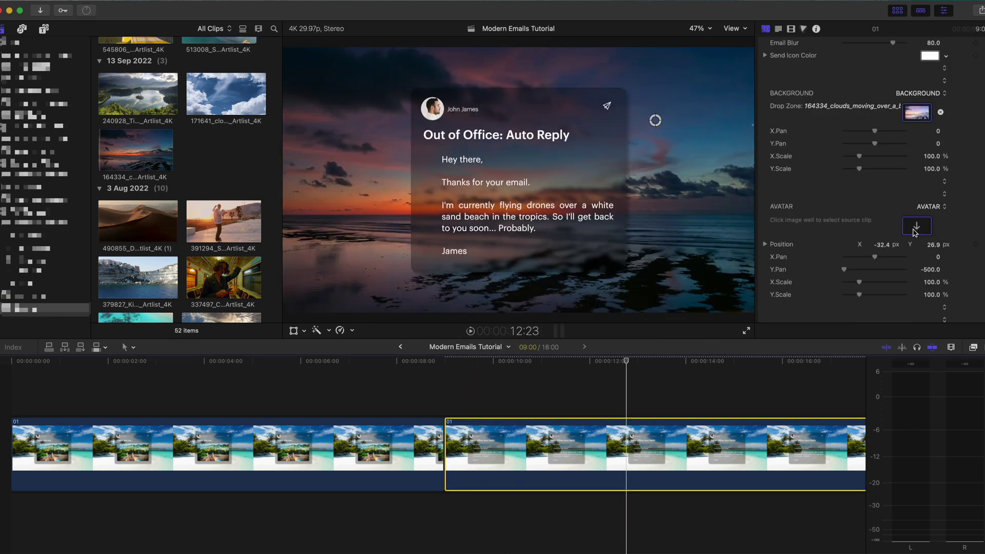
pyautogui.click(916, 226)
pyautogui.scroll(-4, 185, 205)
# Step: Apply clip 337497 as the avatar and set its Y pan to 163
pyautogui.click(224, 179)
pyautogui.click(721, 332)
pyautogui.moveTo(844, 278); pyautogui.dragTo(884, 281)
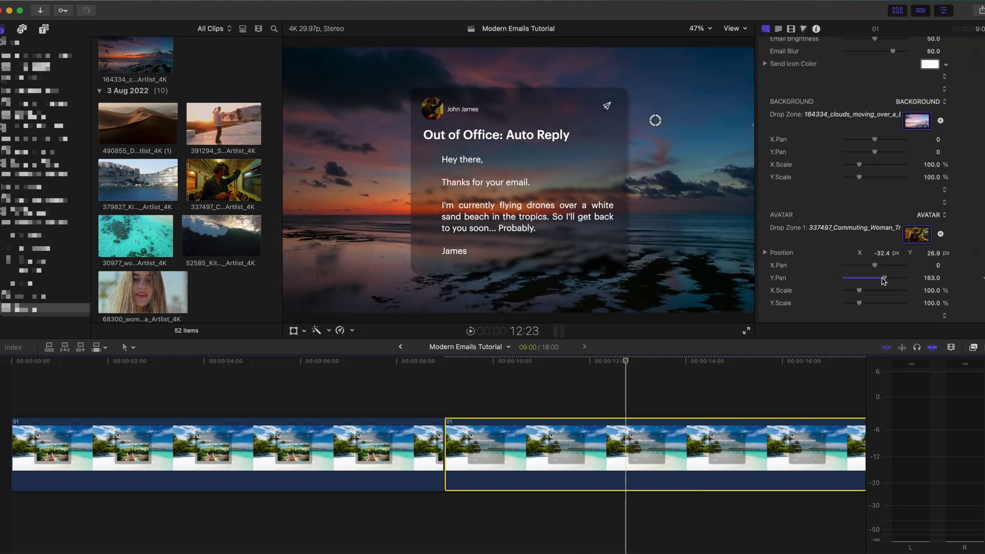
pyautogui.scroll(-5, 893, 246)
# Step: Replace the existing sender name with the new sender's name
pyautogui.click(905, 206)
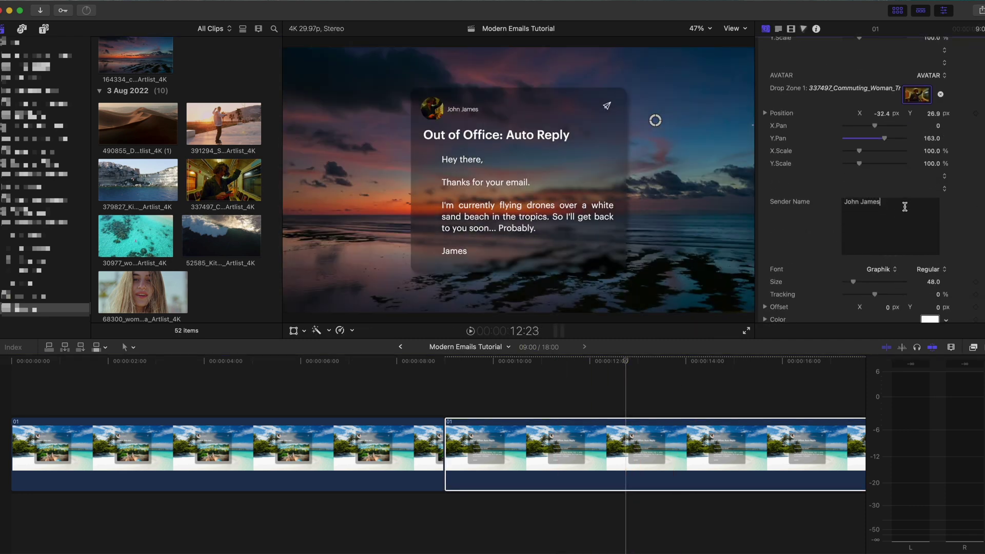
pyautogui.press('super+a')
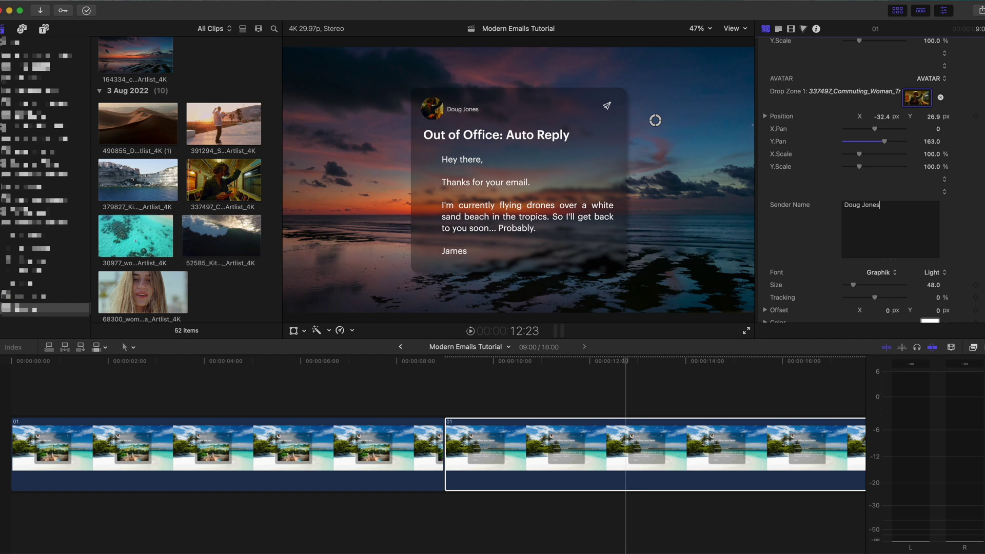
pyautogui.scroll(-5, 928, 182)
pyautogui.click(927, 182)
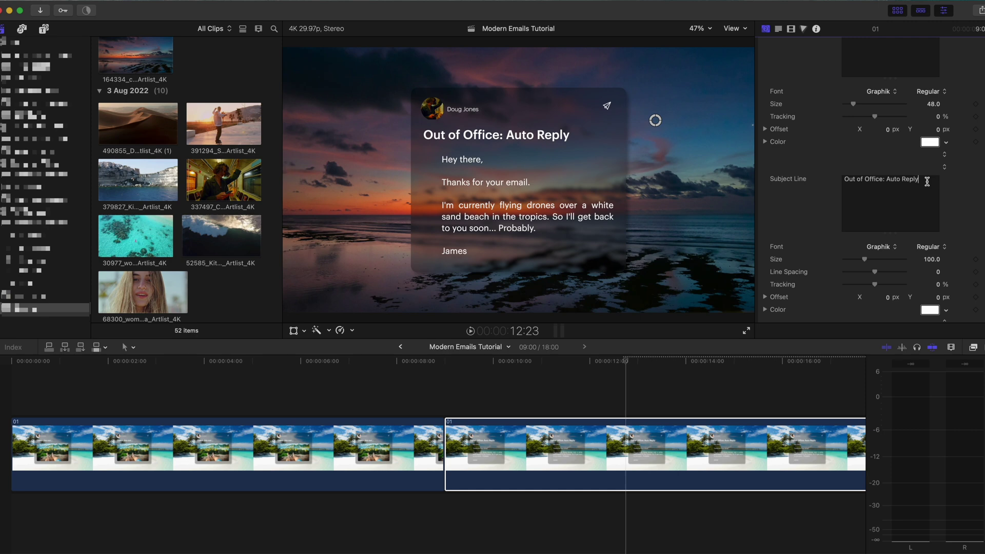
# Step: Set subject 'Music suggestion' and body 'Hey!', the yesterday's-music question, and 'Pretty great, right?!'
pyautogui.moveTo(927, 182); pyautogui.dragTo(845, 181)
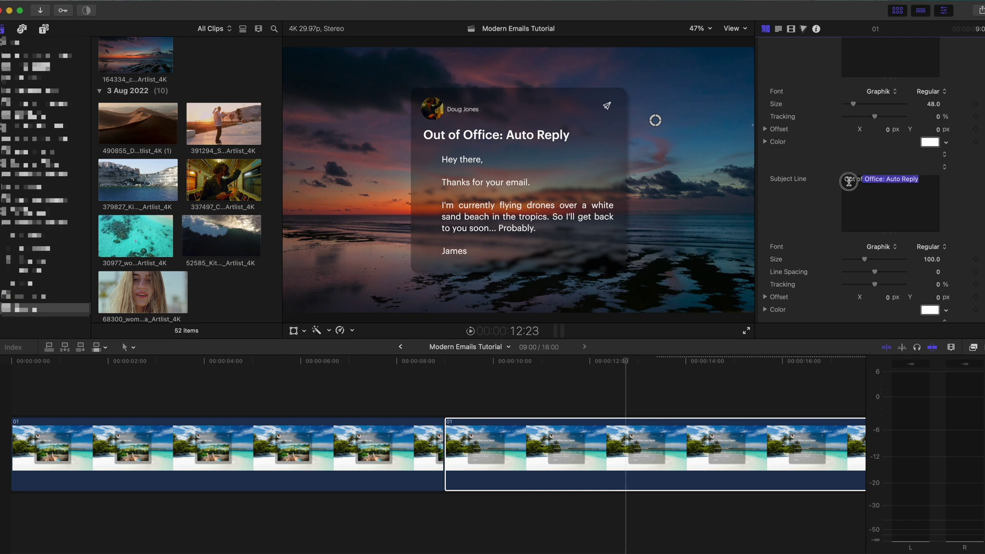
pyautogui.write('Music suggestion')
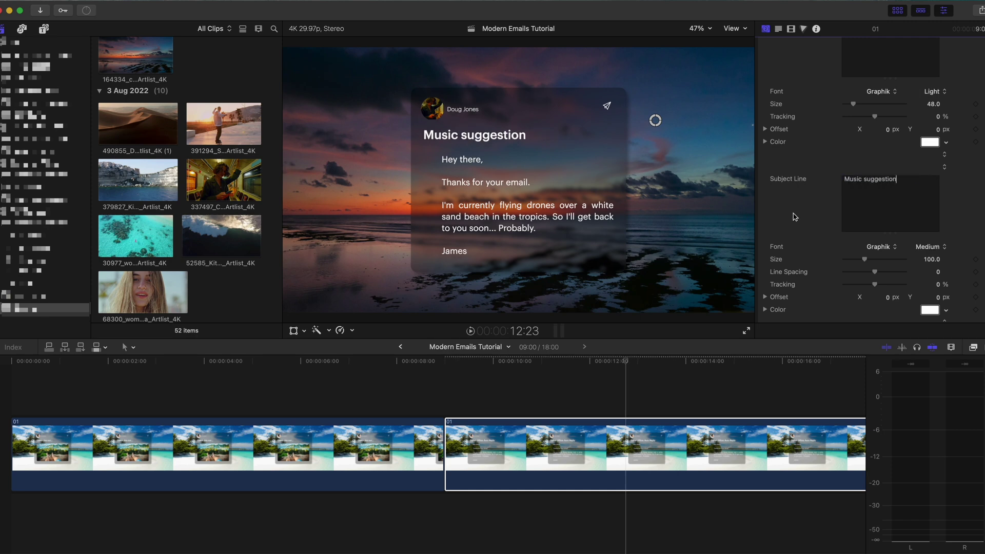
pyautogui.press('Tab')
pyautogui.write('Hey!')
pyautogui.press('Return')
pyautogui.press('Return')
pyautogui.write('What did you think about the music I sent you yesterday?')
pyautogui.press('Return')
pyautogui.press('Return')
pyautogui.write('Pretty great, right?!')
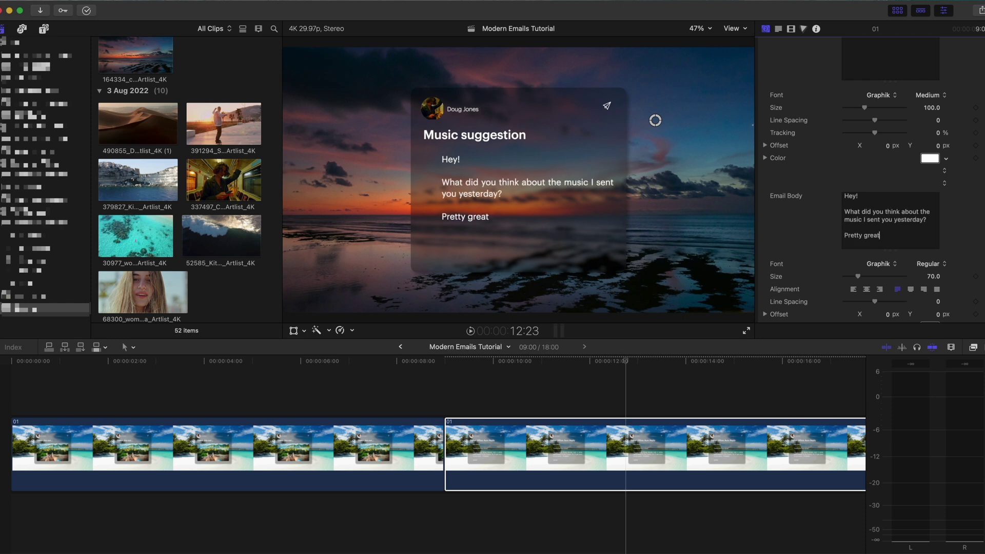